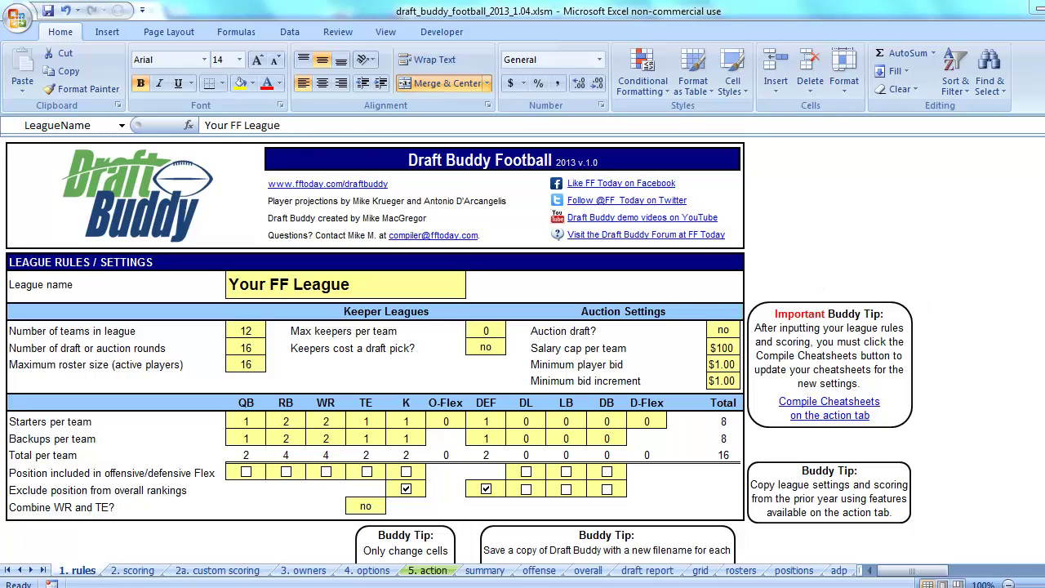
- Switch from Excel to the Dynasty Experts League home page in Chrome
key("alt+Tab")
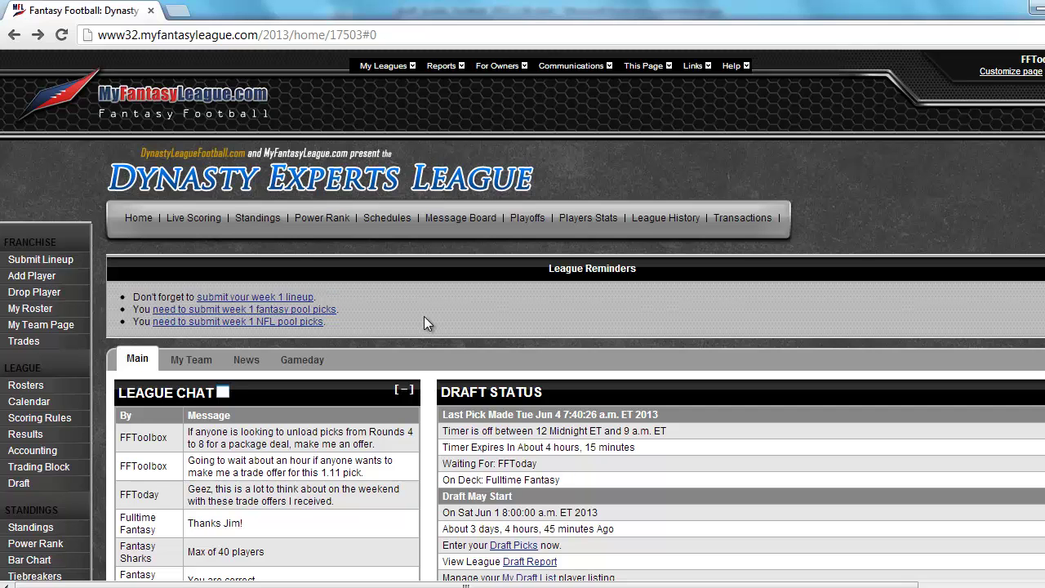
scroll(424, 323, "down", 10)
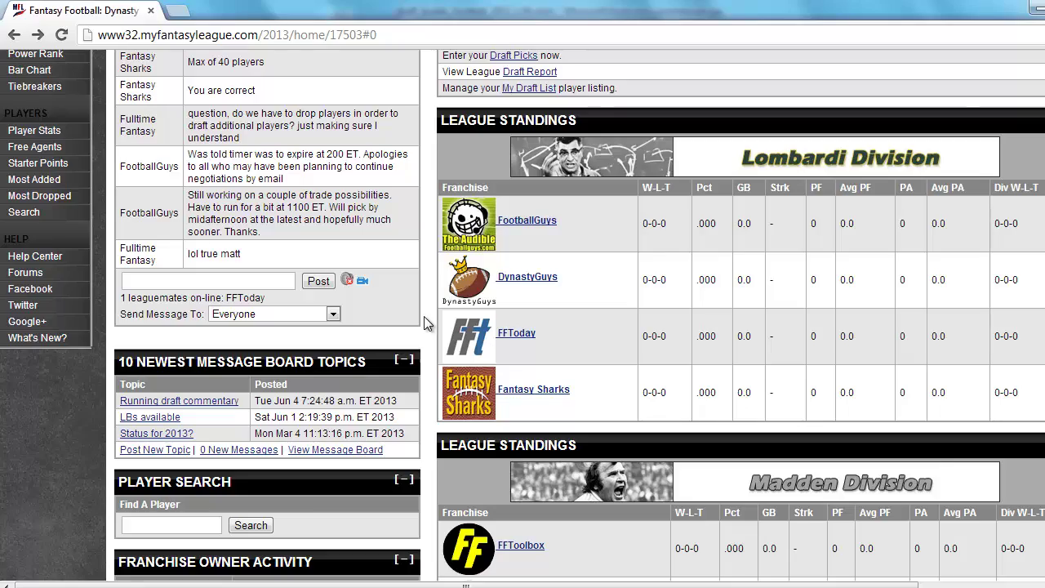
scroll(424, 323, "down", 6)
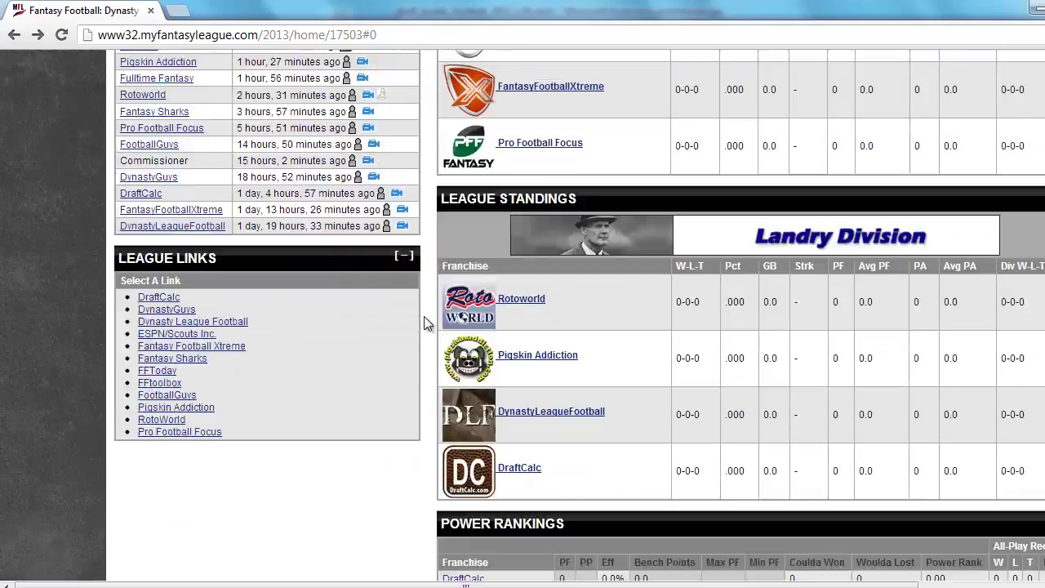
scroll(424, 323, "up", 10)
scroll(424, 323, "up", 5)
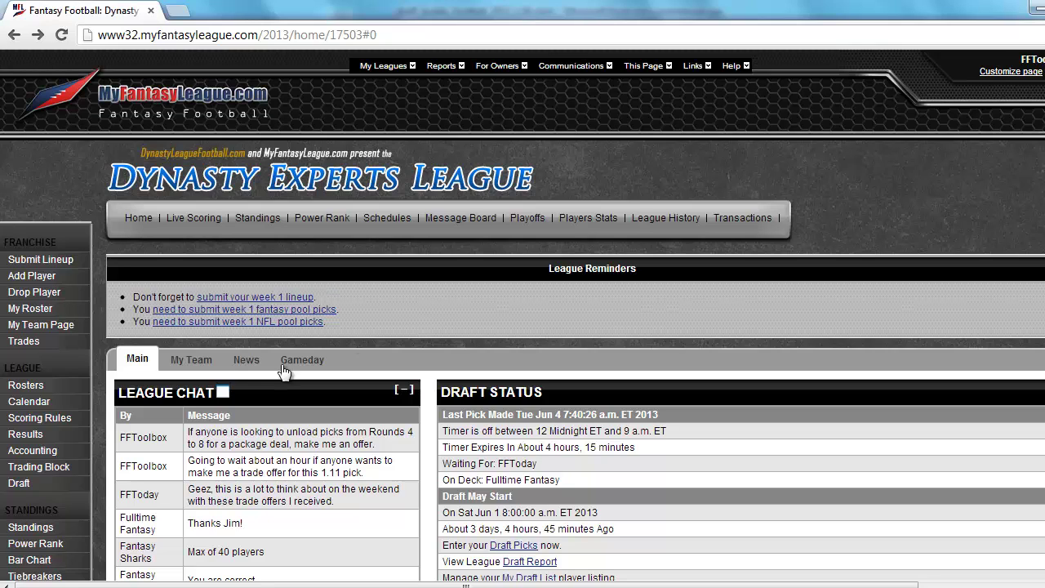
- Open the league's Draft results and scroll through the pick-by-pick table
left_click(19, 483)
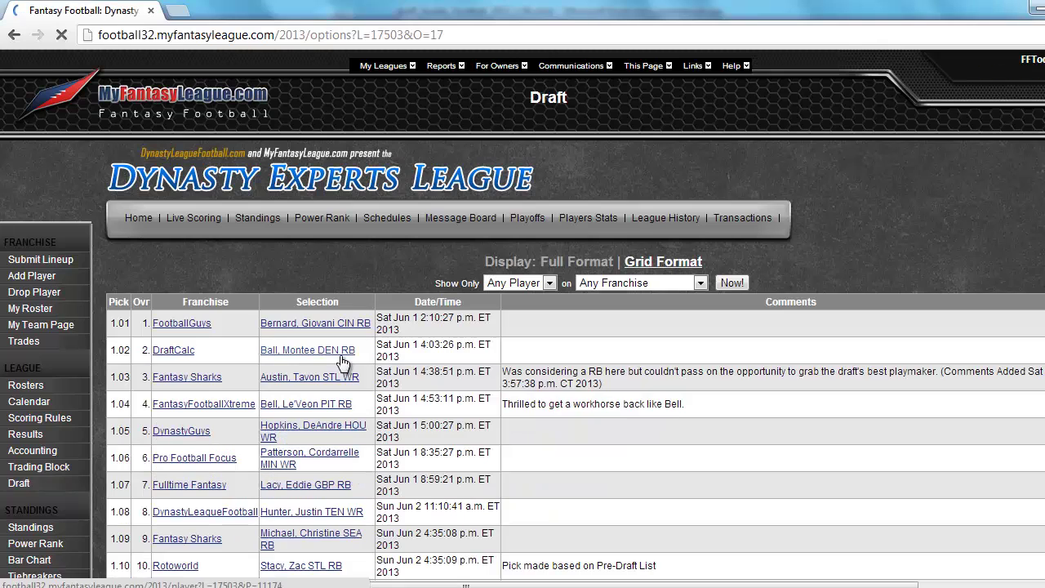
scroll(392, 343, "down", 2)
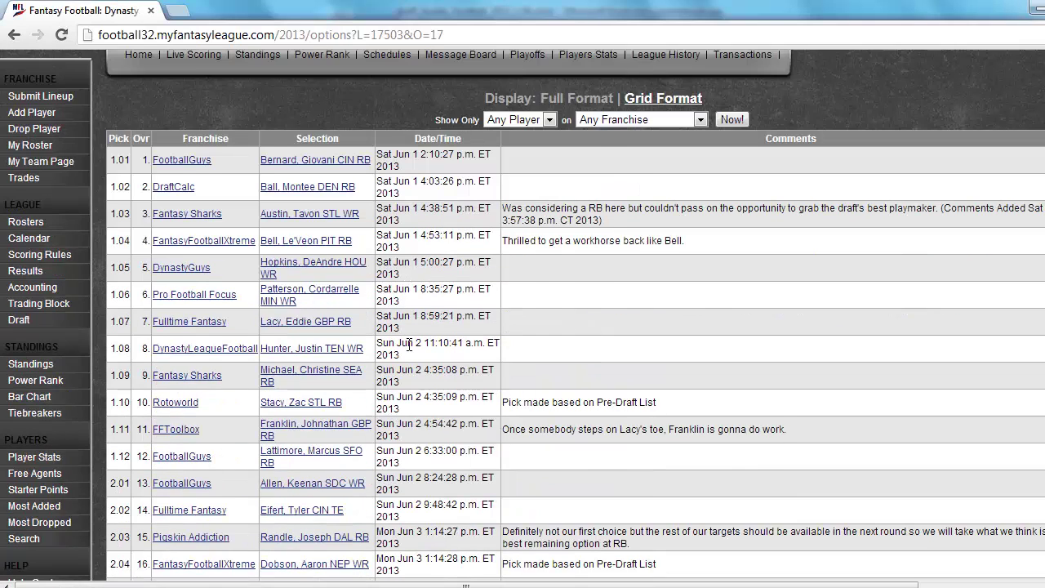
scroll(409, 346, "down", 1)
scroll(422, 296, "up", 2)
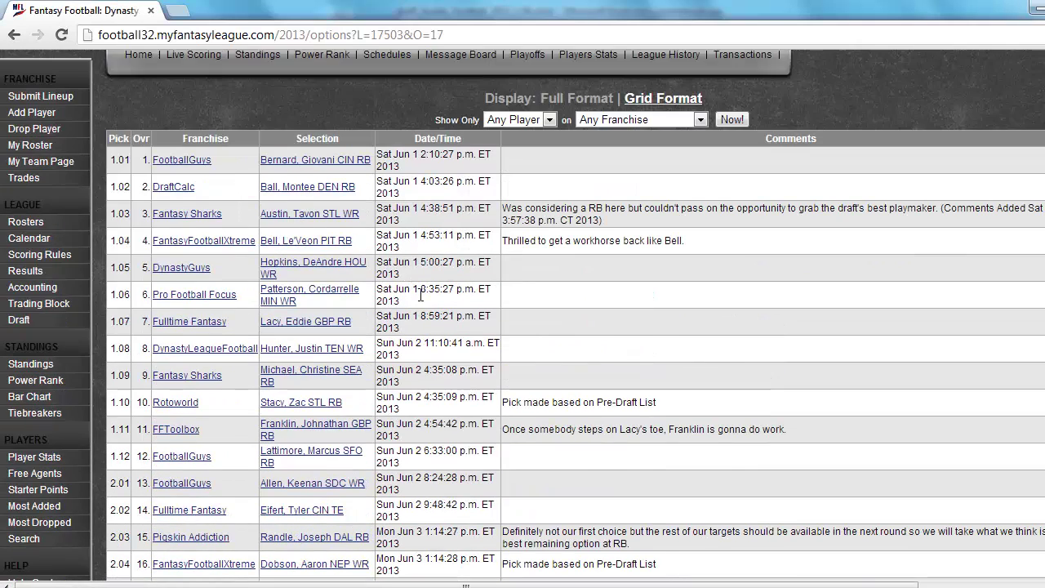
scroll(423, 326, "down", 4)
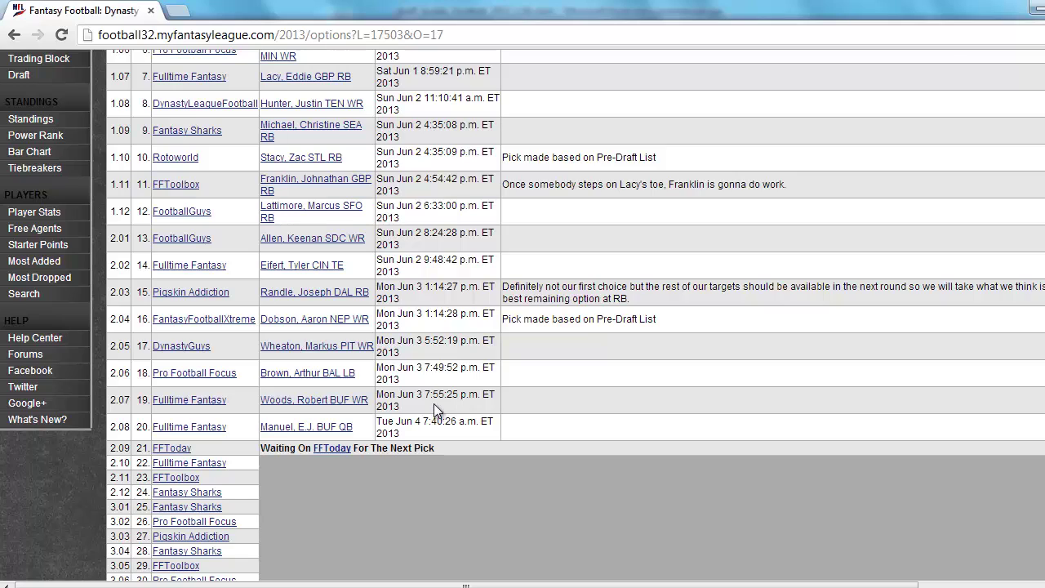
scroll(435, 400, "up", 4)
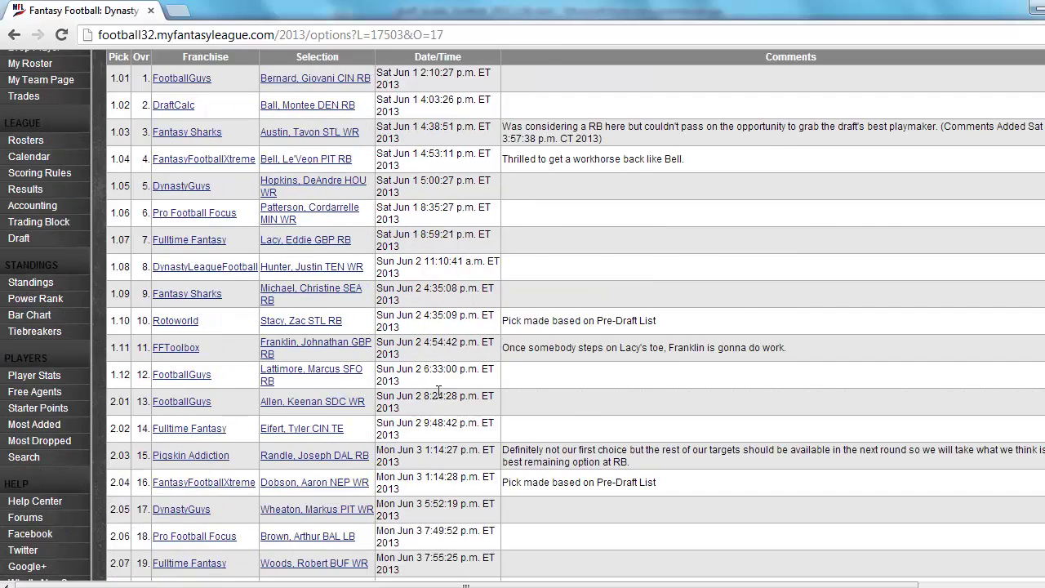
scroll(440, 393, "up", 1)
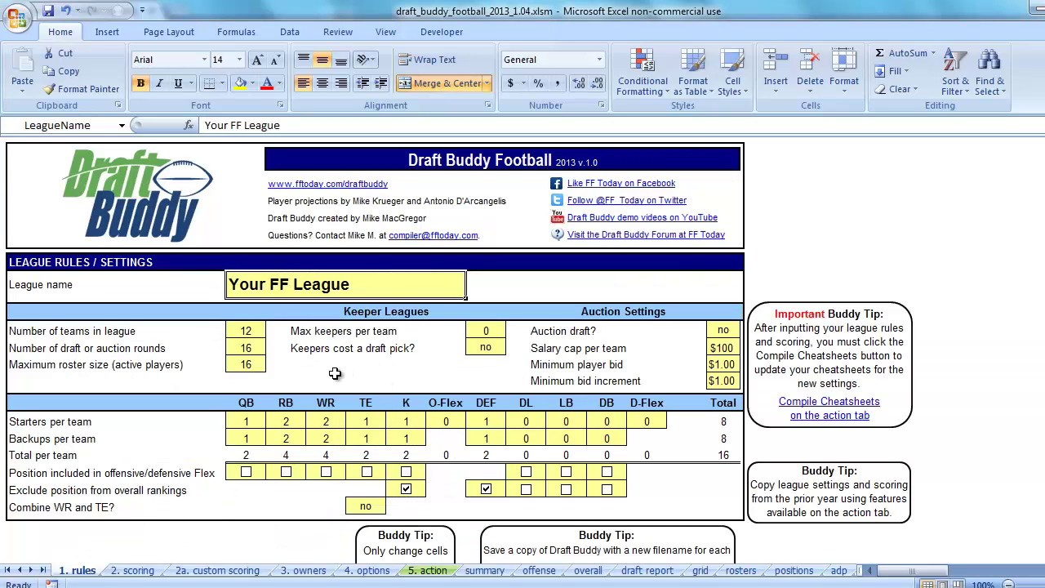
- Set draft rounds to 8 and maximum roster size to 40
key("Down")
key("Down")
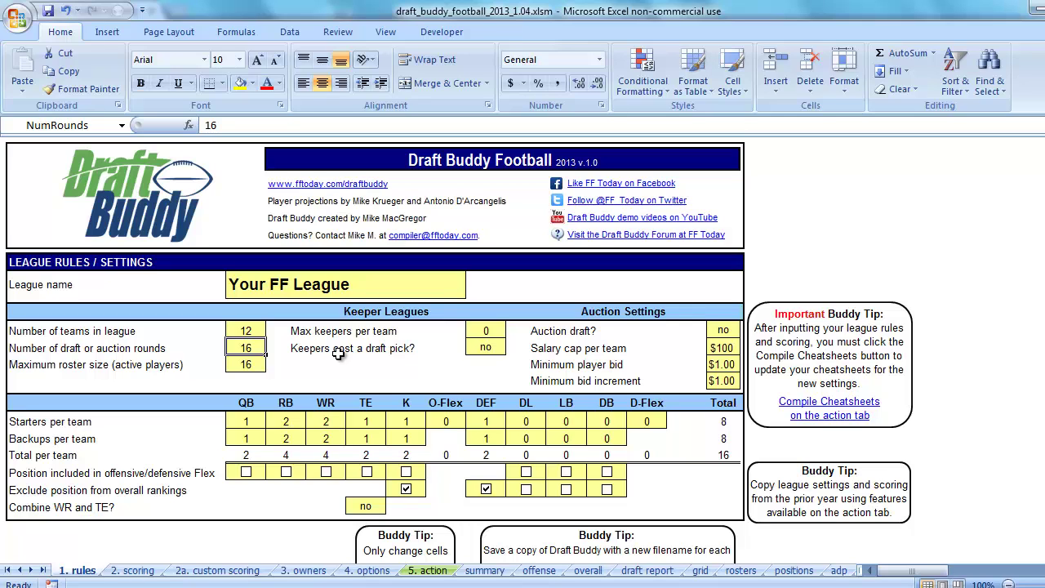
type("8")
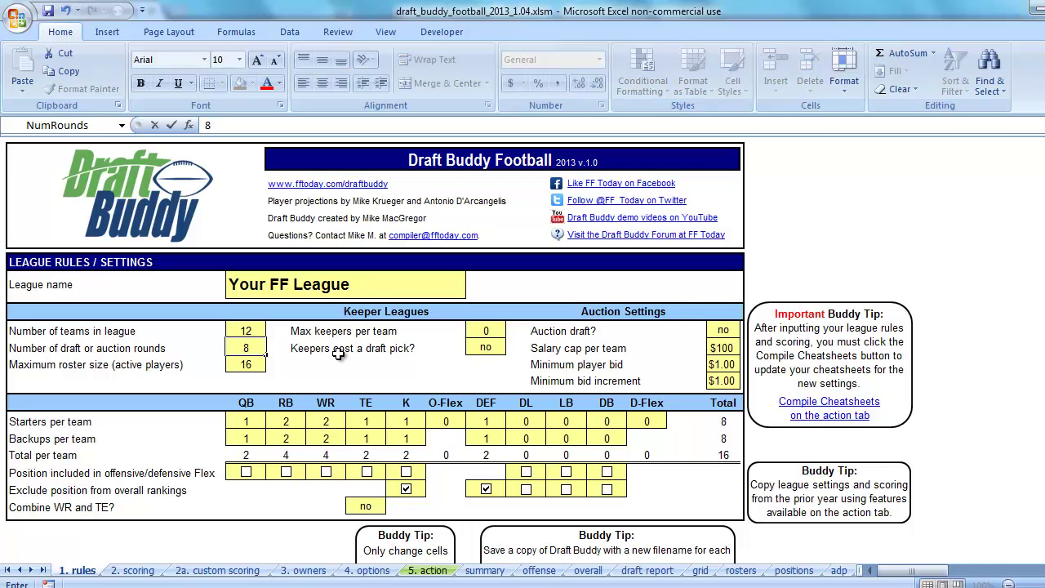
key("Return")
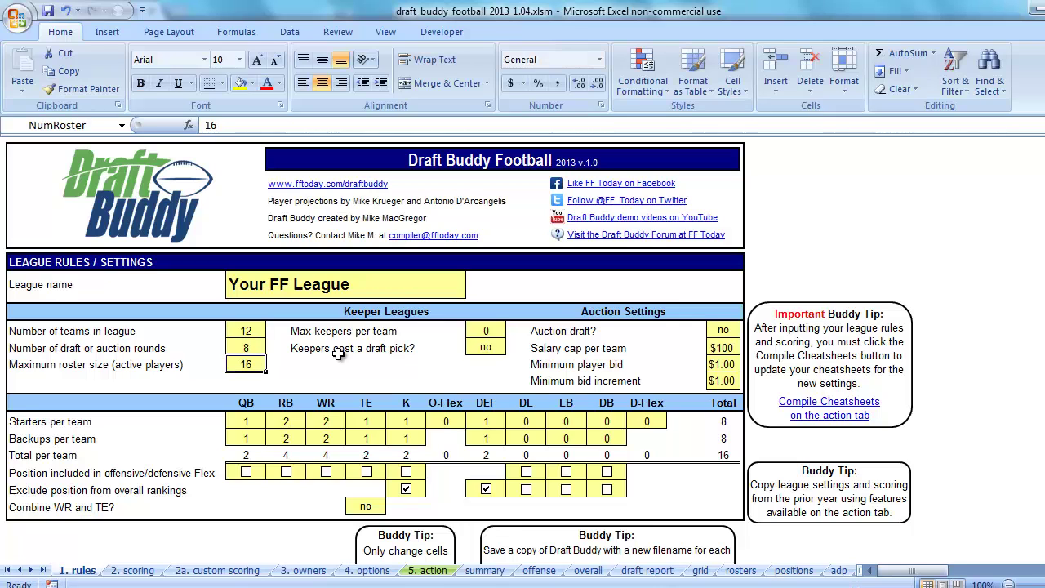
key("Down")
type("40")
key("Return")
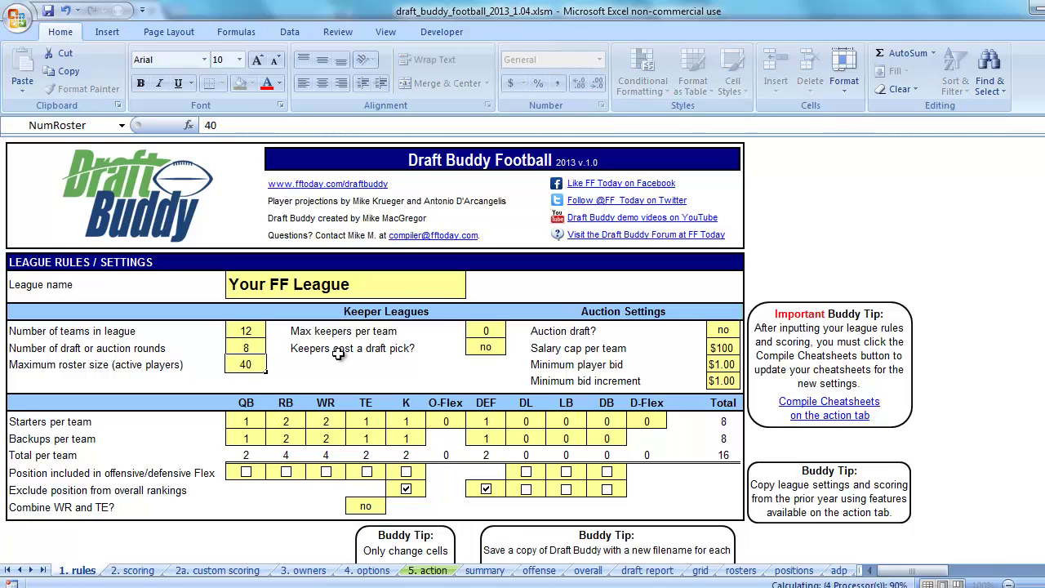
- Set max keepers per team to 40, then open the 3. owners sheet
key("Down")
key("Right")
key("Right")
key("Right")
key("Right")
key("Right")
key("Up")
key("Up")
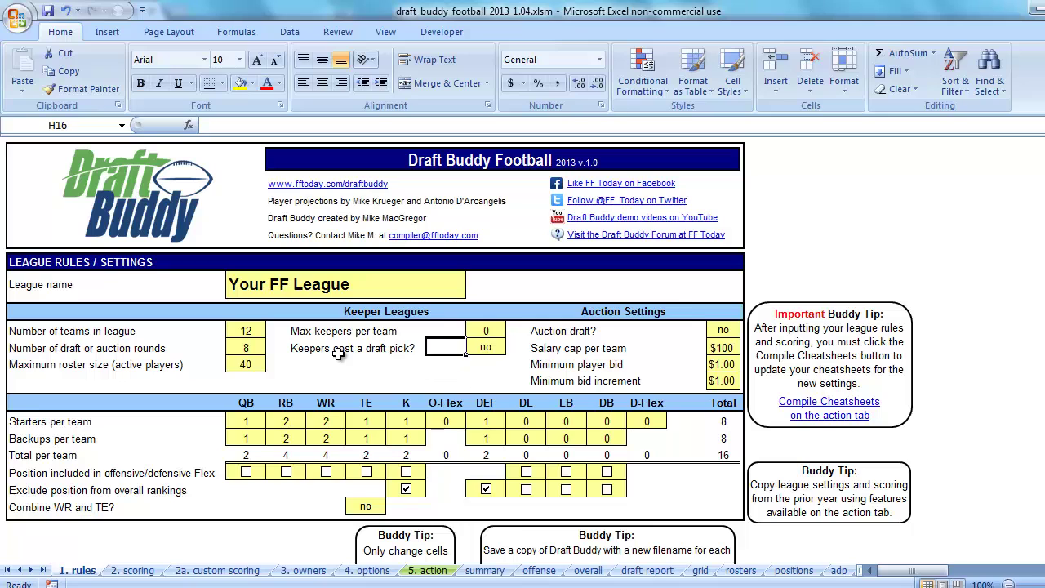
type("40")
key("Return")
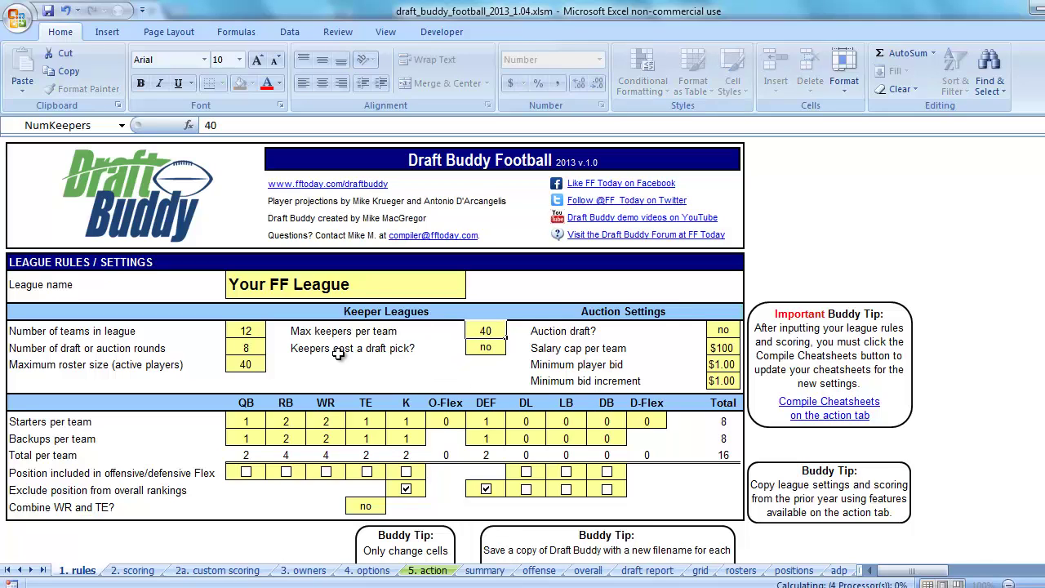
key("Down")
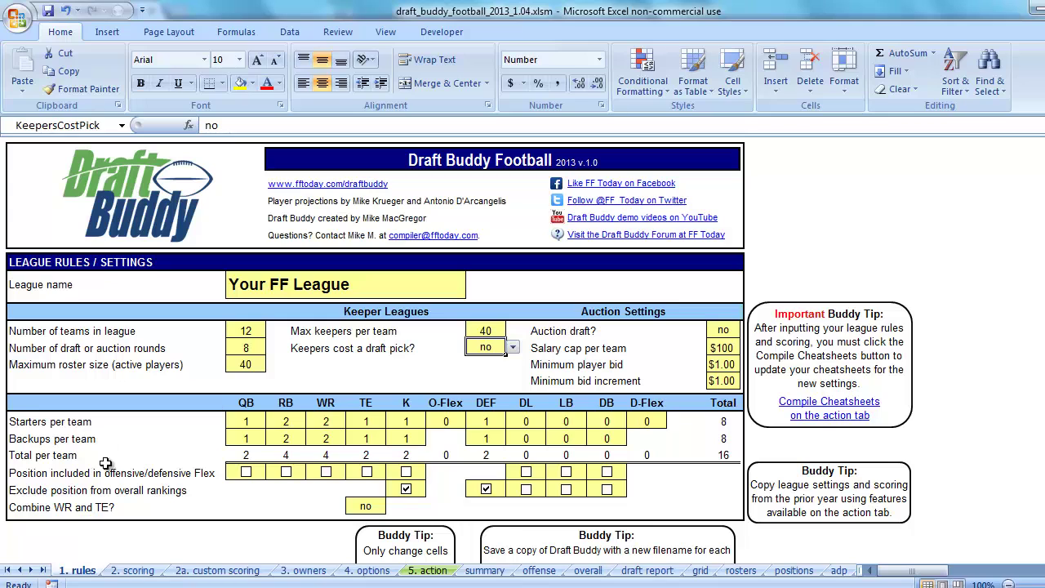
left_click(303, 570)
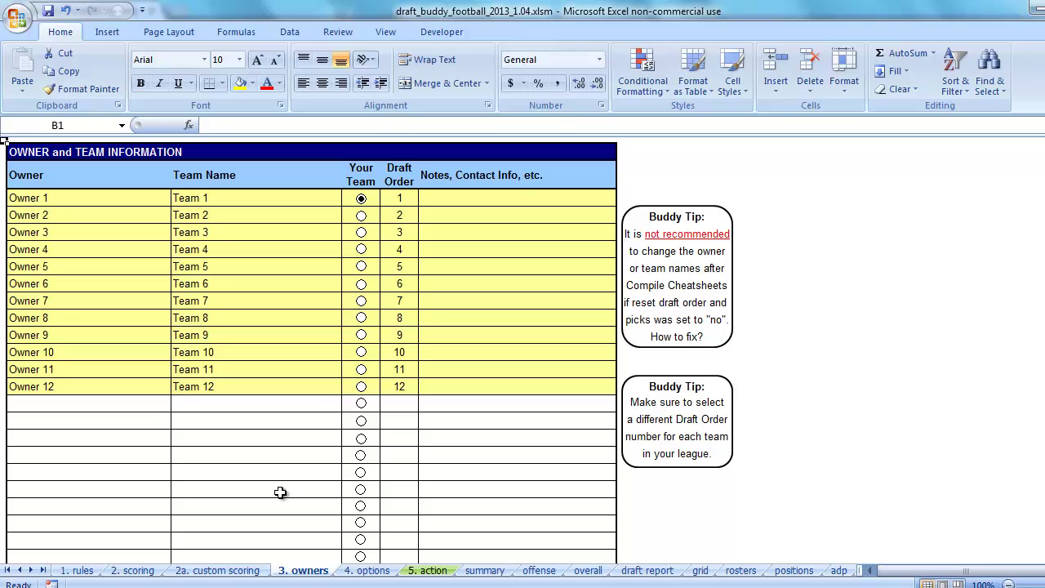
- Run Compile Cheatsheets on the 5. action sheet to apply the new settings
left_click(428, 569)
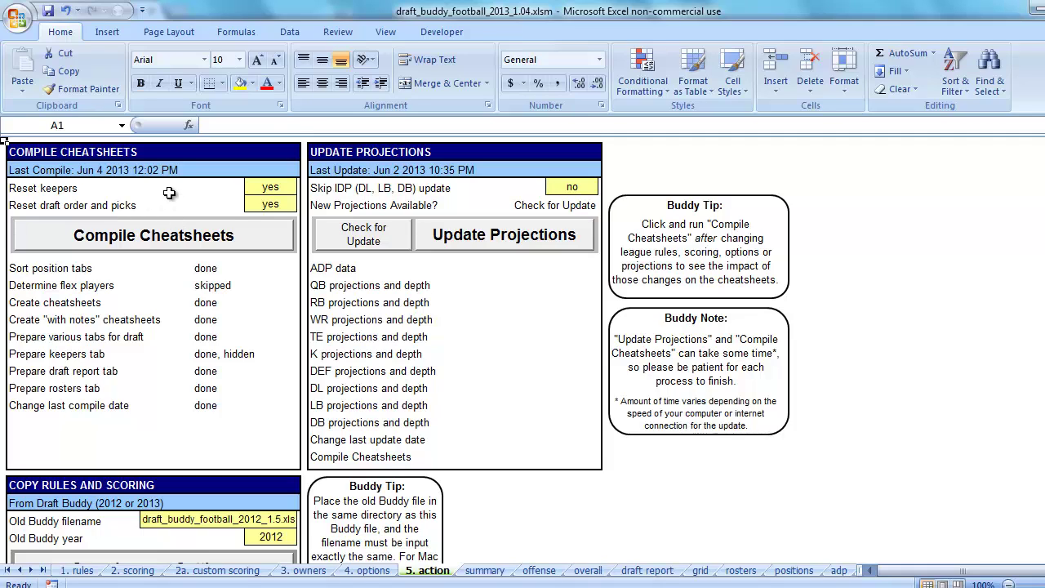
left_click(140, 236)
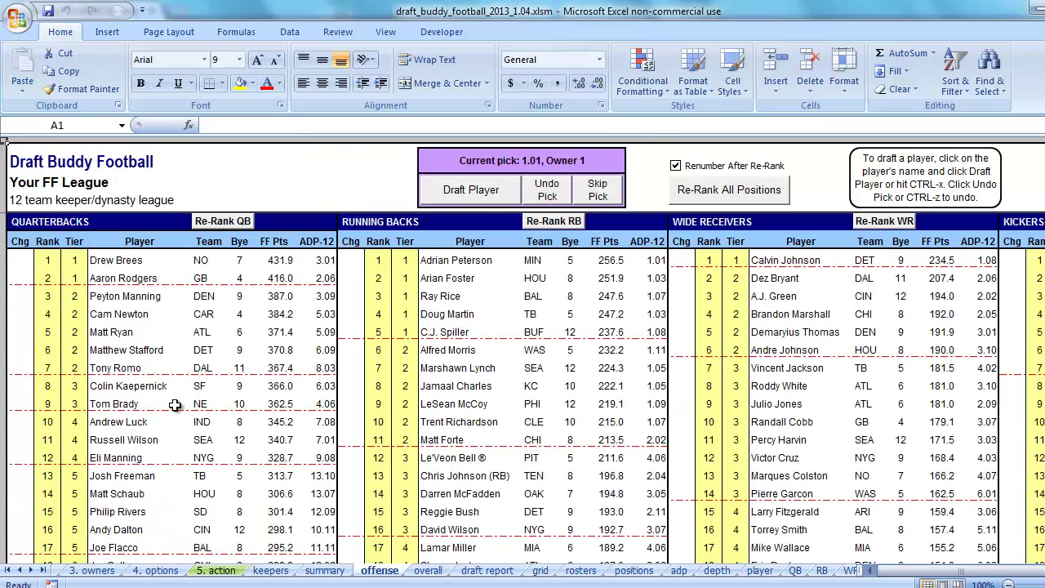
- Review Team 1's keeper player slots on the keepers sheet, then open the draft report
left_click(270, 570)
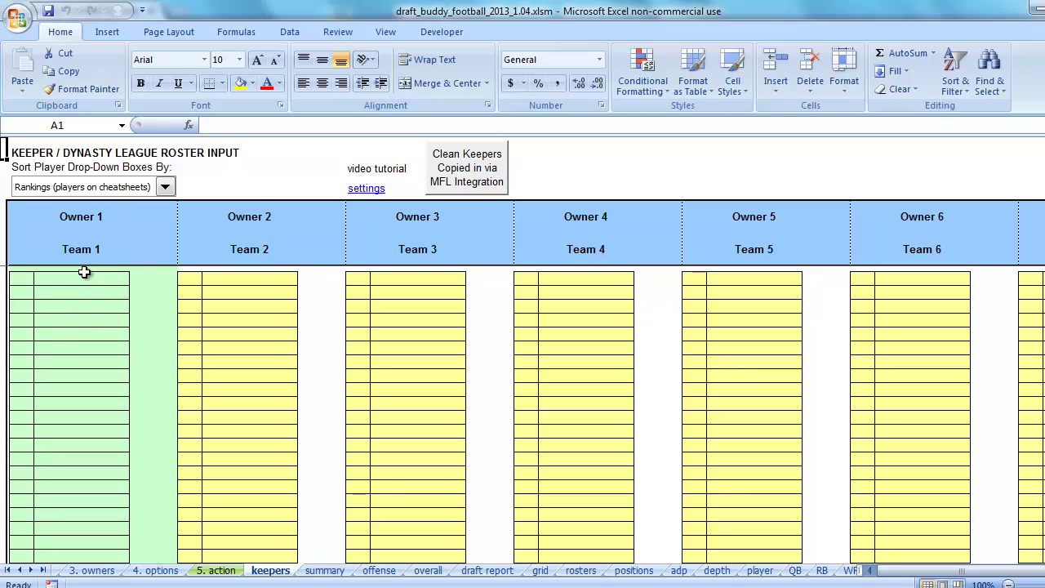
left_click_drag(85, 278, 86, 558)
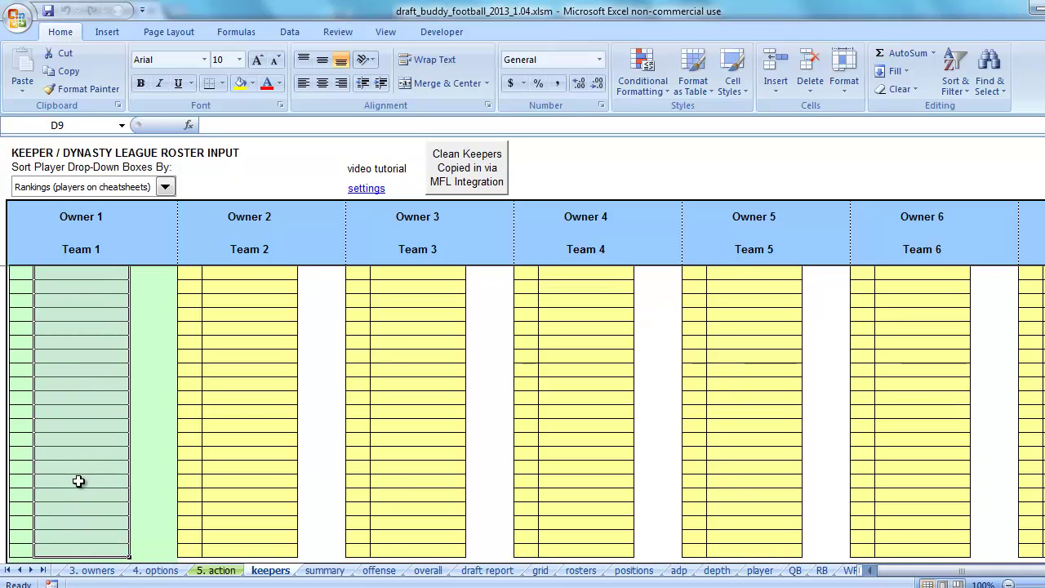
scroll(265, 433, "up", 6)
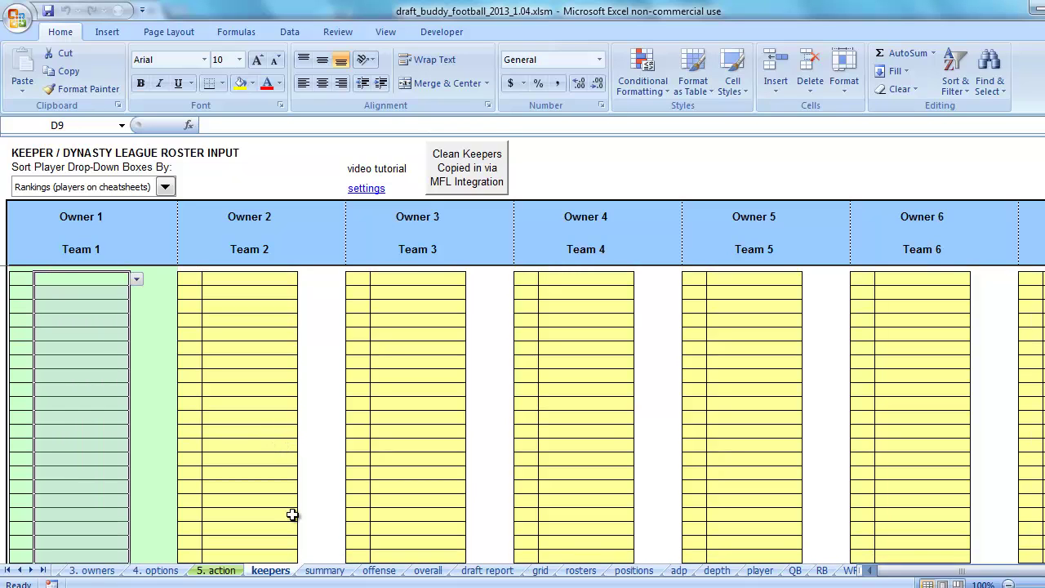
left_click(488, 570)
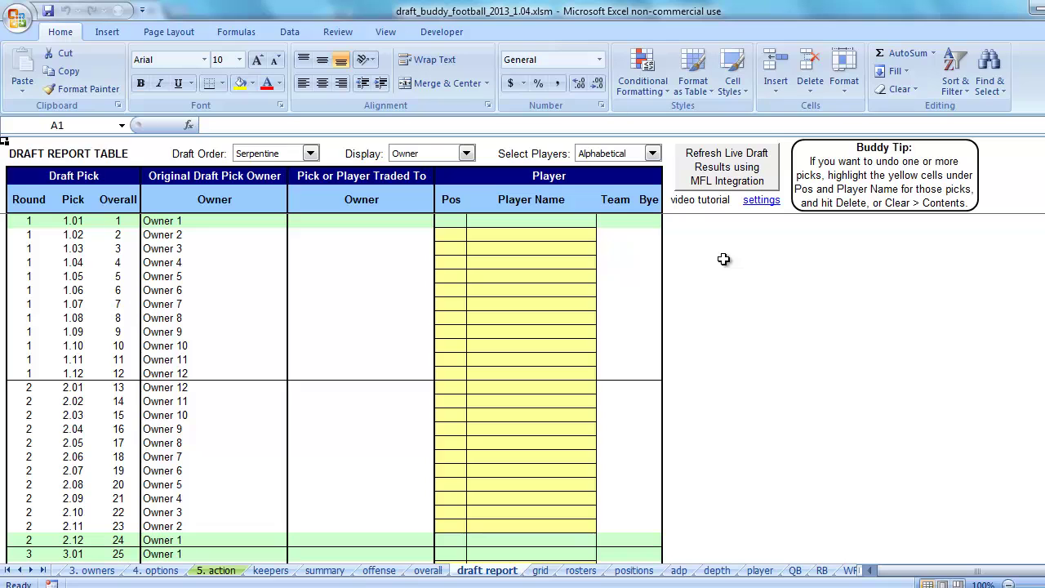
scroll(696, 284, "down", 10)
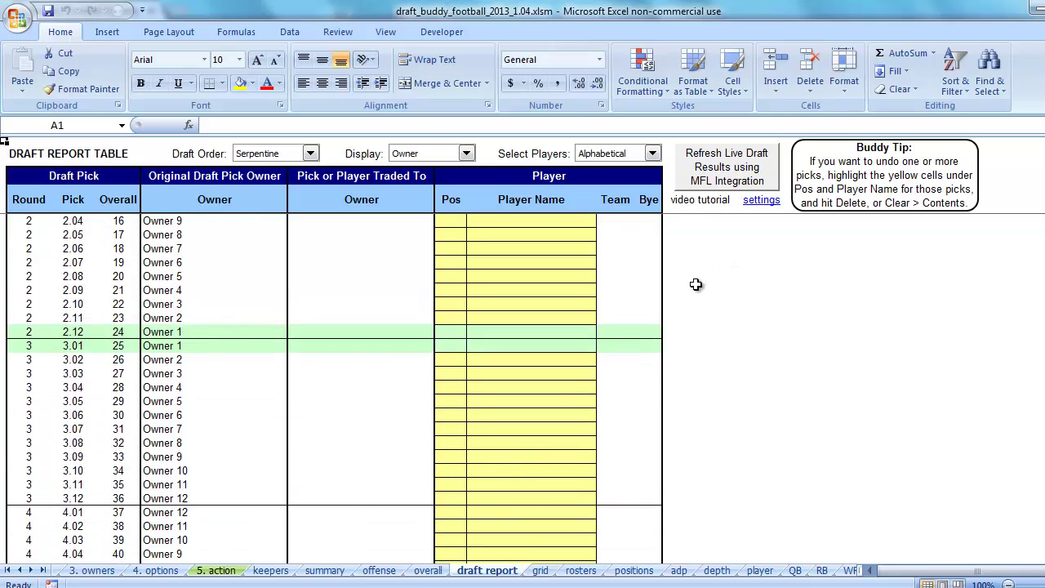
scroll(695, 284, "down", 16)
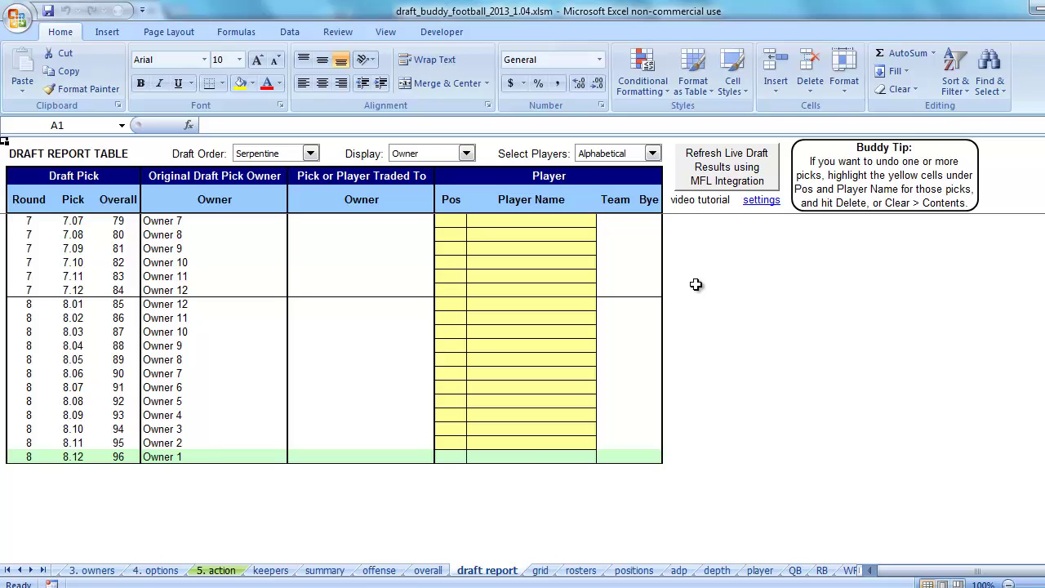
scroll(702, 303, "up", 15)
scroll(704, 306, "up", 11)
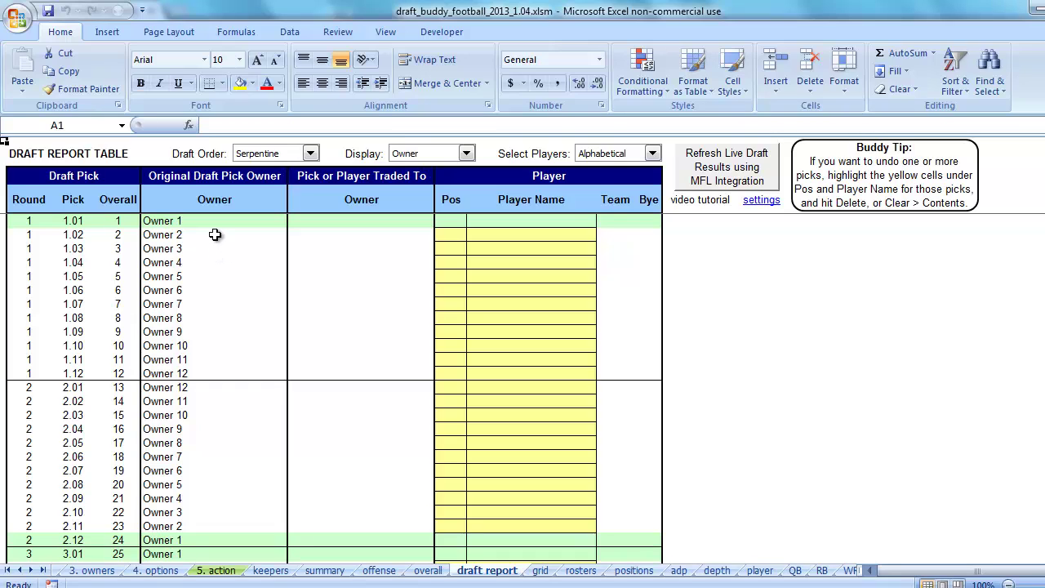
left_click(211, 222)
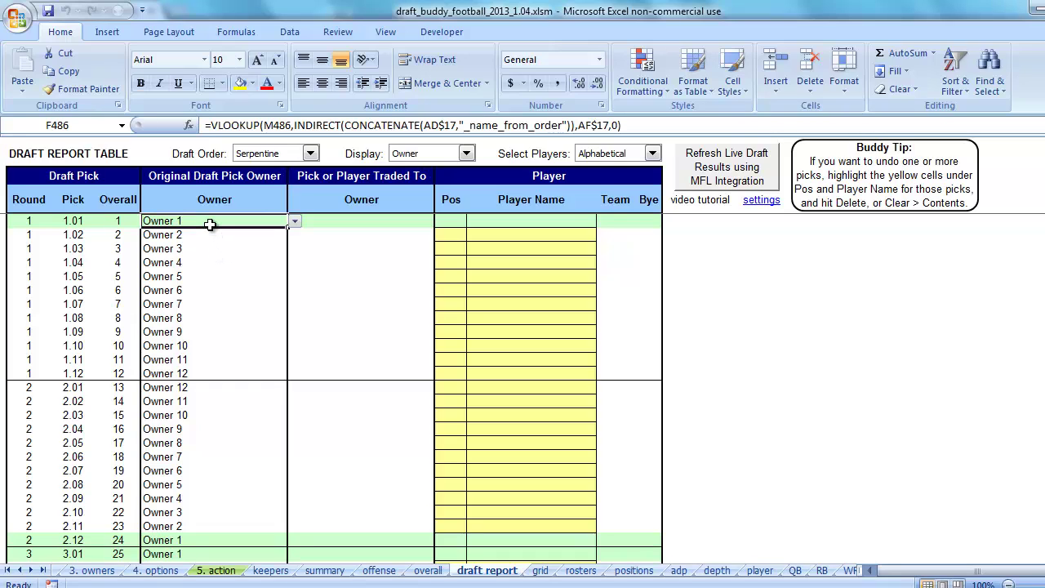
left_click(338, 252)
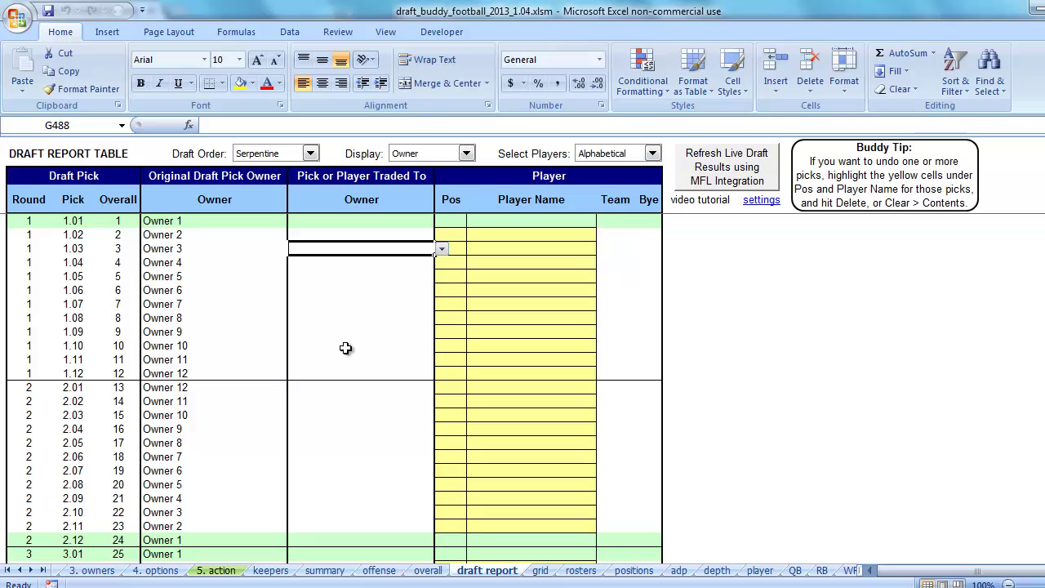
left_click(450, 222)
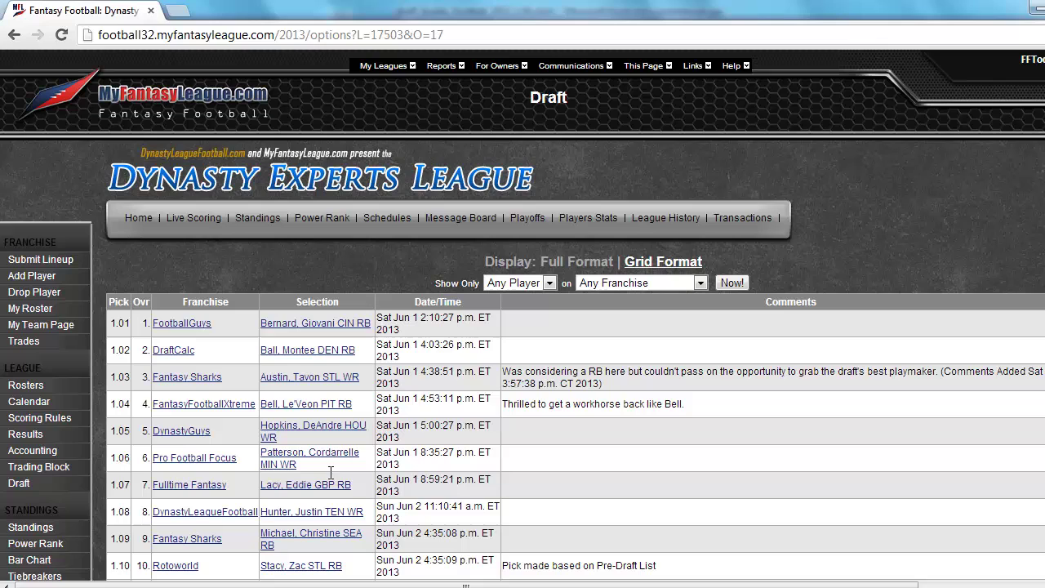
scroll(515, 354, "down", 2)
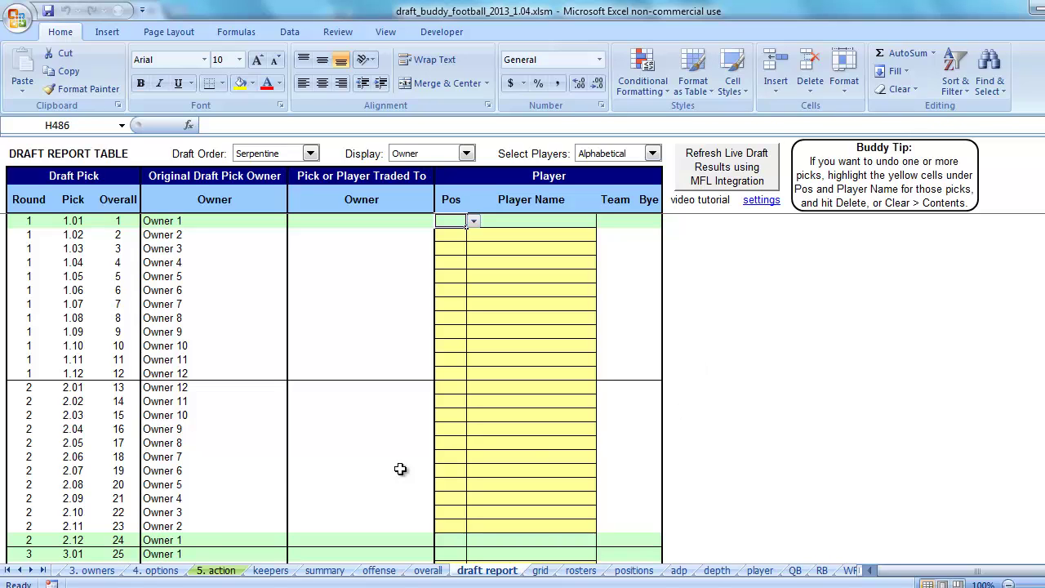
- Select the empty MFL Integration League ID cell on the options sheet, then view MFL draft results
left_click(155, 571)
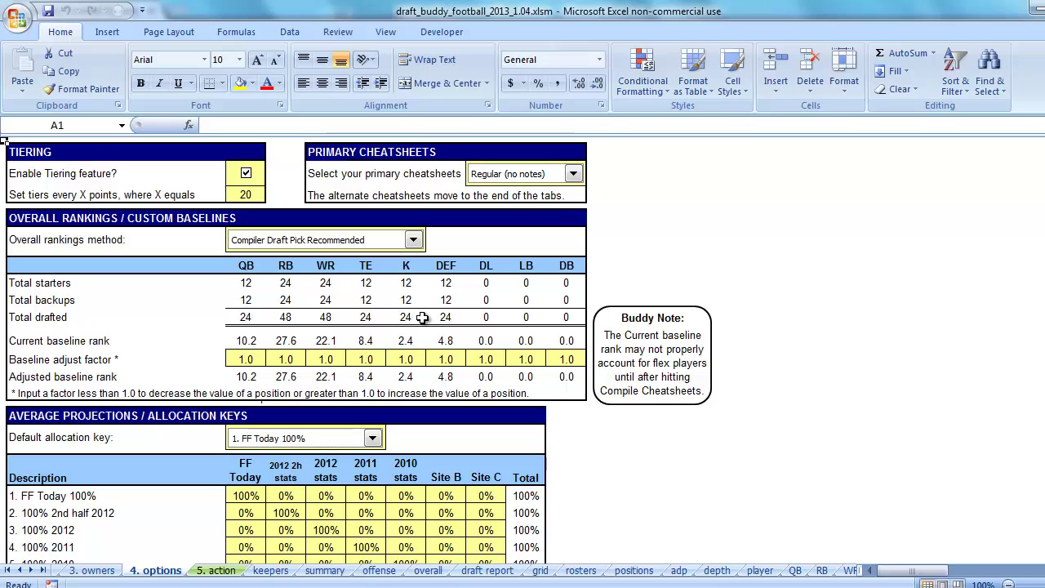
scroll(421, 318, "down", 10)
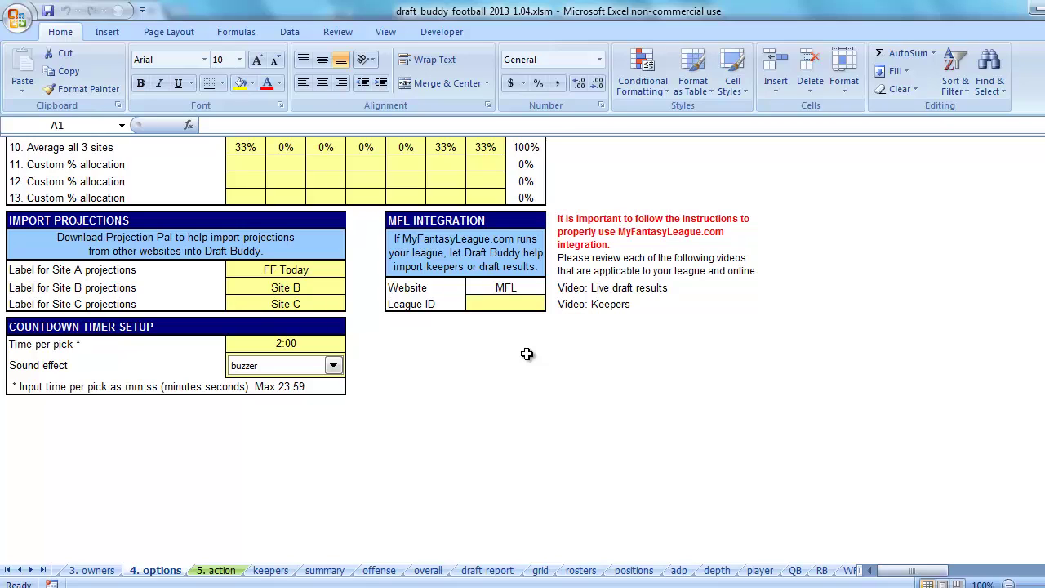
left_click(505, 304)
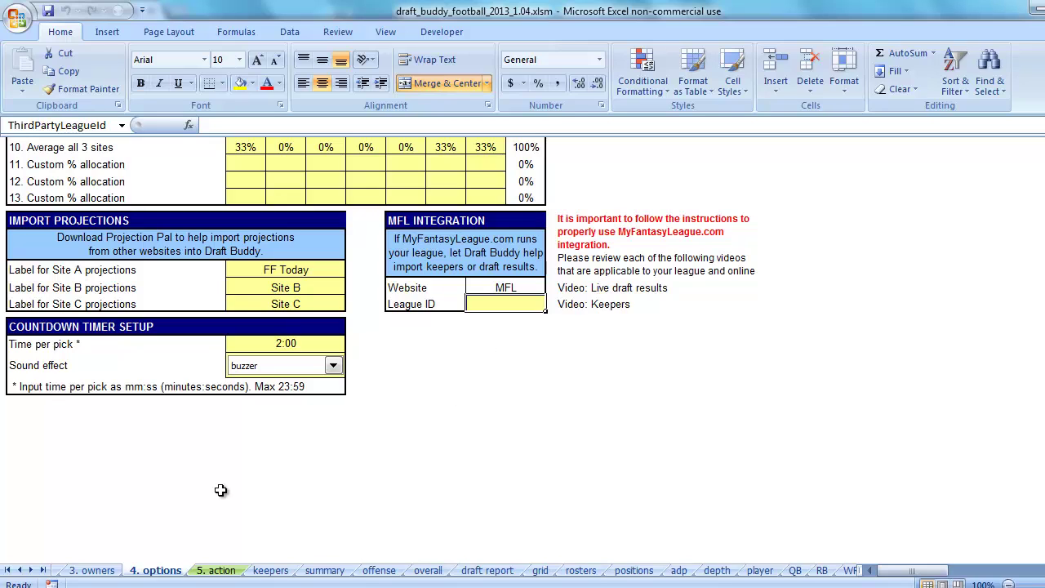
left_click(101, 585)
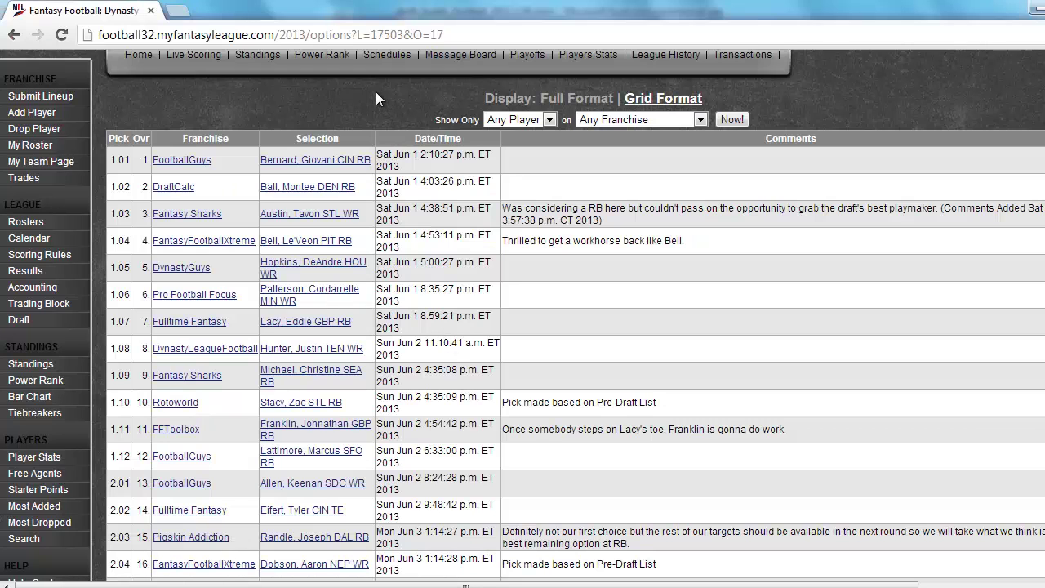
- Locate league number 17503 in the draft results and home page addresses
scroll(375, 98, "up", 2)
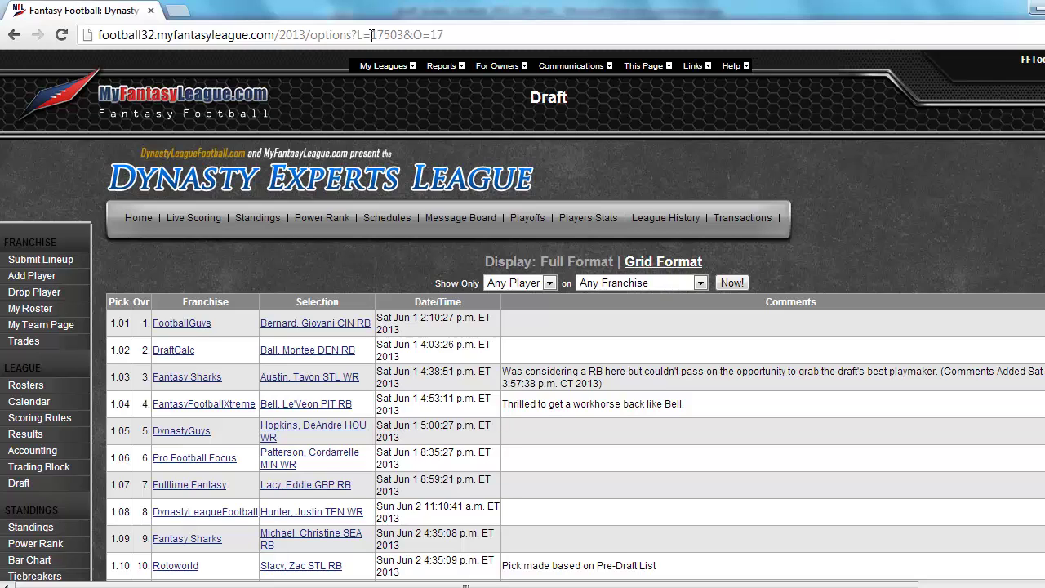
left_click_drag(371, 35, 408, 35)
left_click(138, 220)
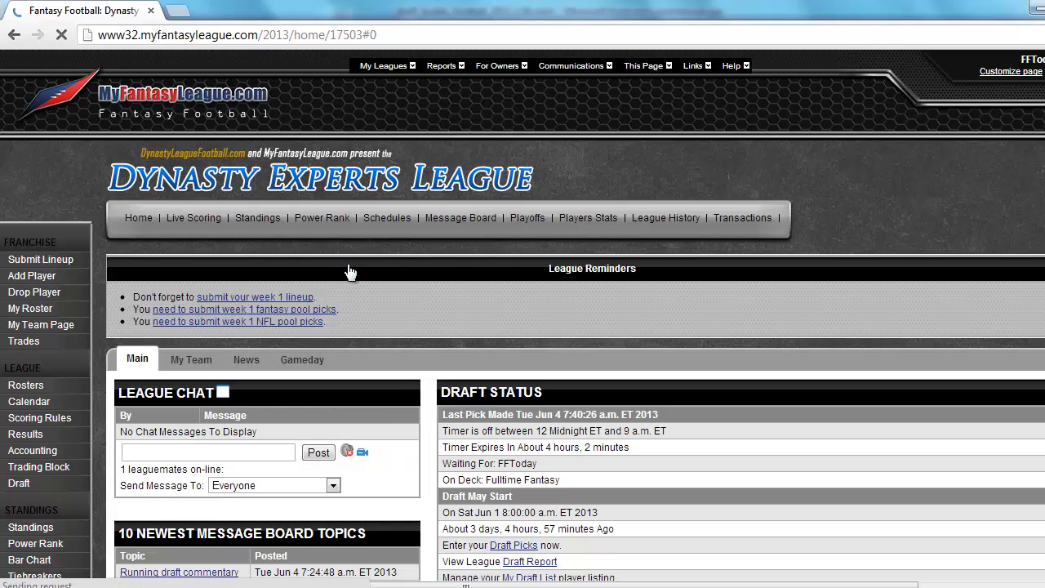
left_click_drag(330, 34, 364, 34)
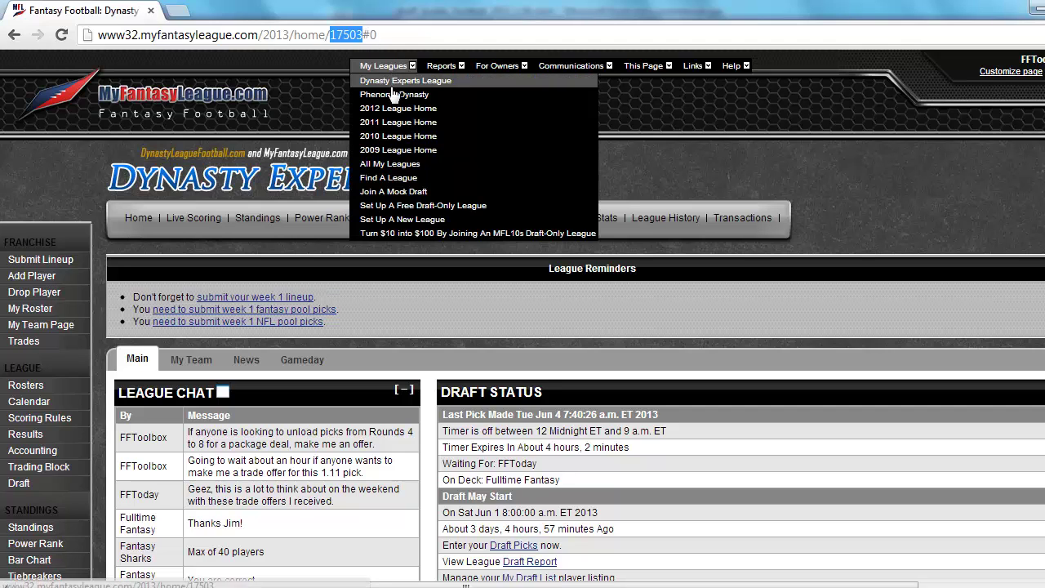
- Compare with the Phenomz Dynasty league's number, then return to the Excel options sheet
left_click(354, 92)
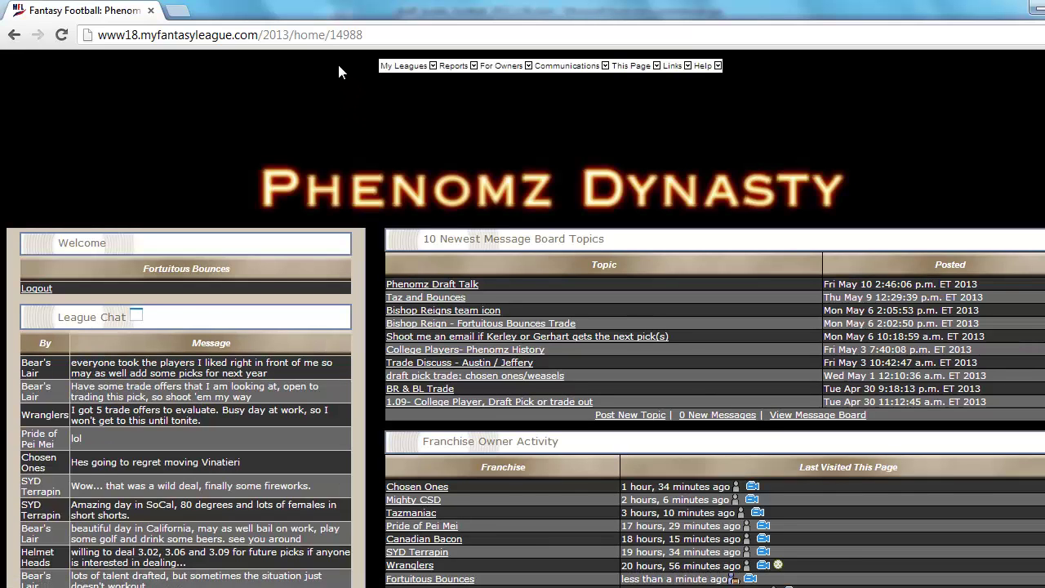
left_click_drag(330, 36, 367, 35)
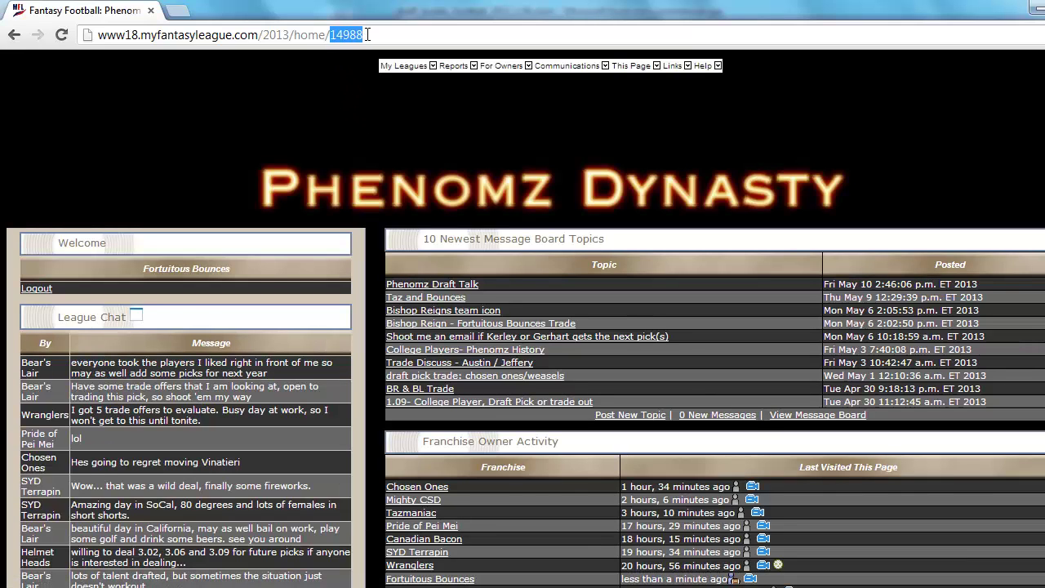
left_click(14, 35)
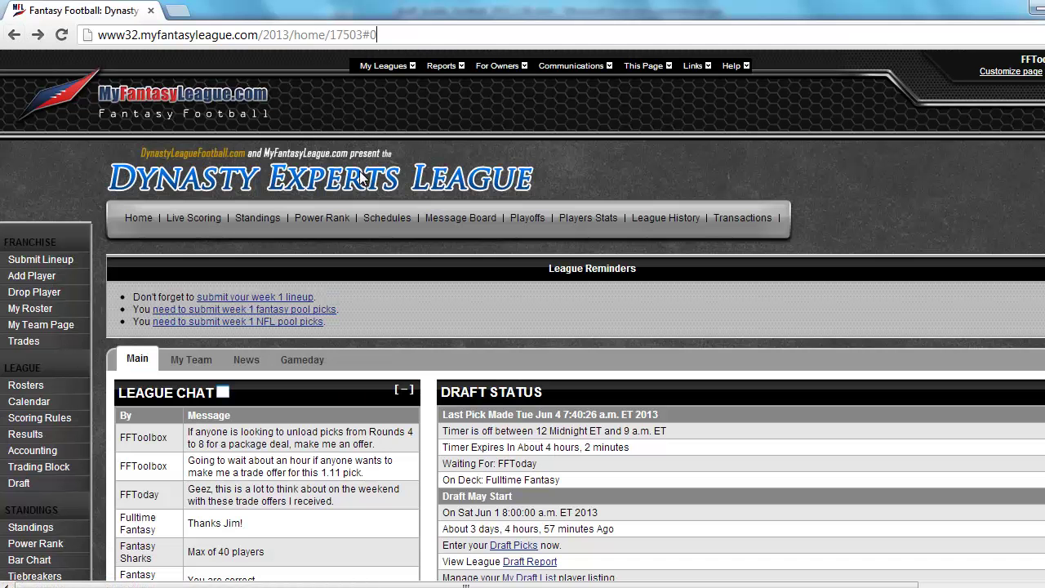
key("alt+Tab")
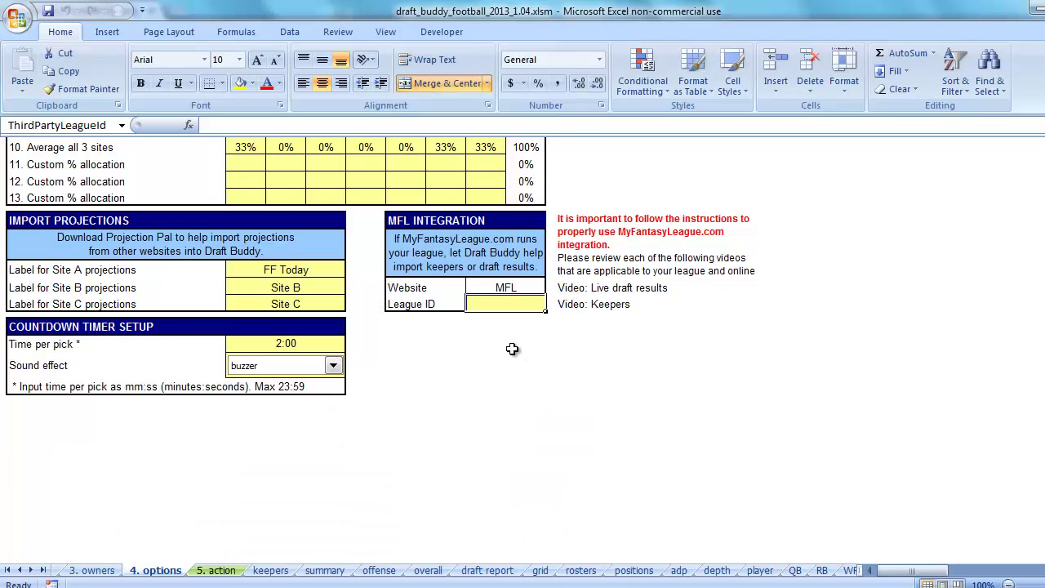
- Enter 17503 as the MFL League ID and go back to the draft report sheet
type("17")
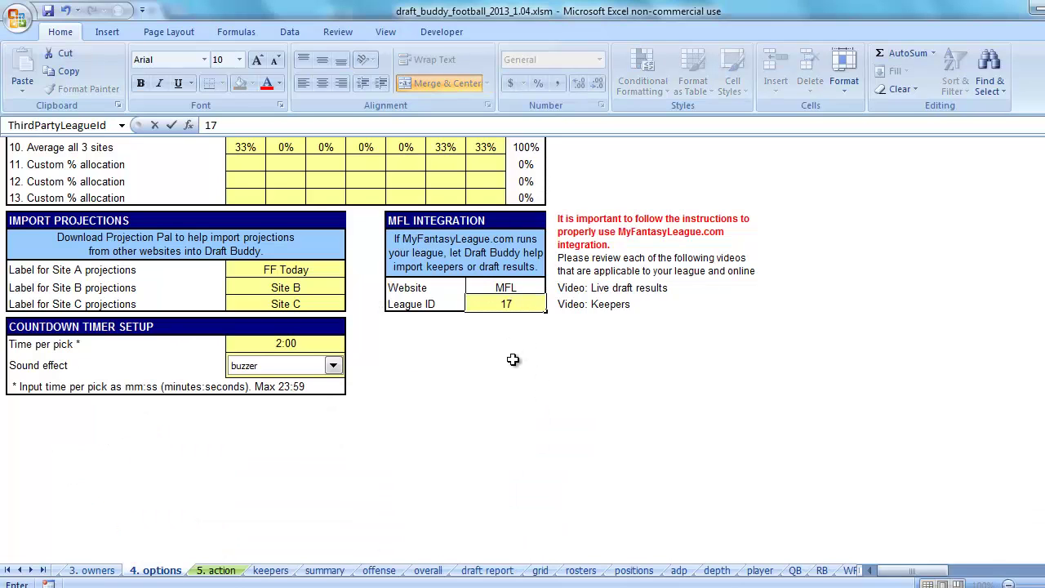
type("503")
key("Return")
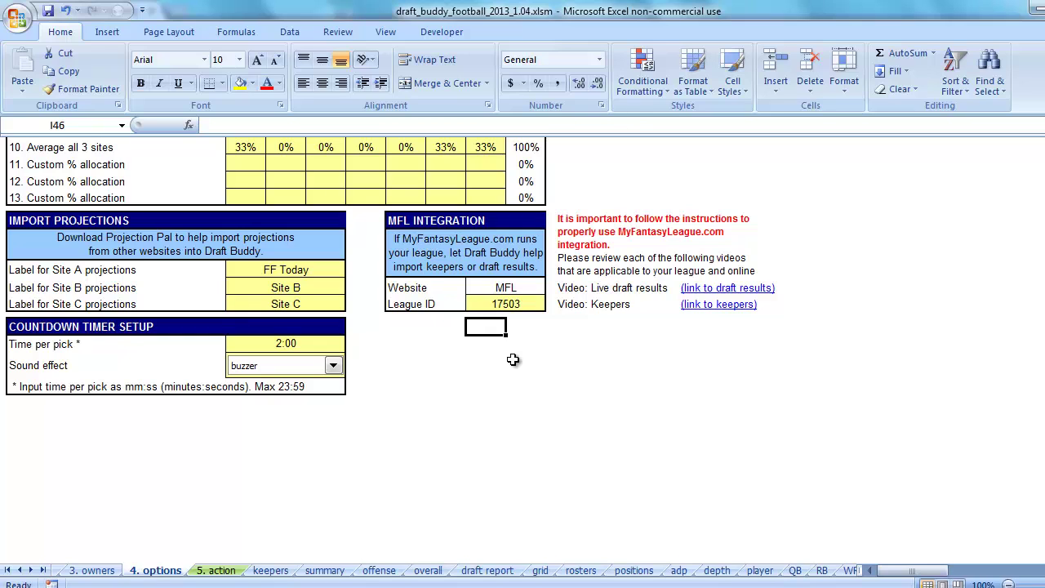
left_click(490, 569)
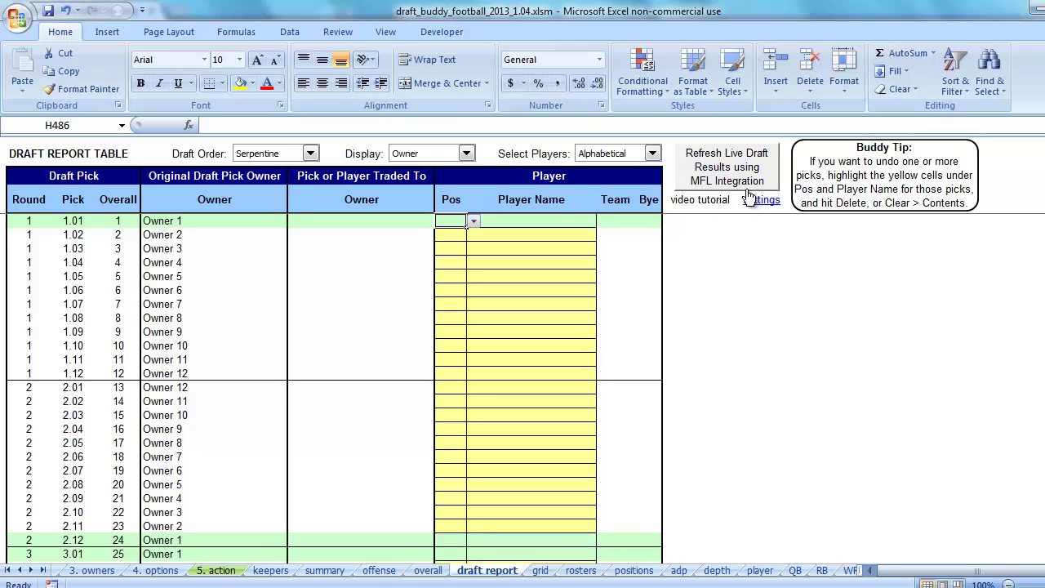
- Run 'Refresh Live Draft Results using MFL Integration', confirm with Yes, then view the rosters sheet
left_click(724, 183)
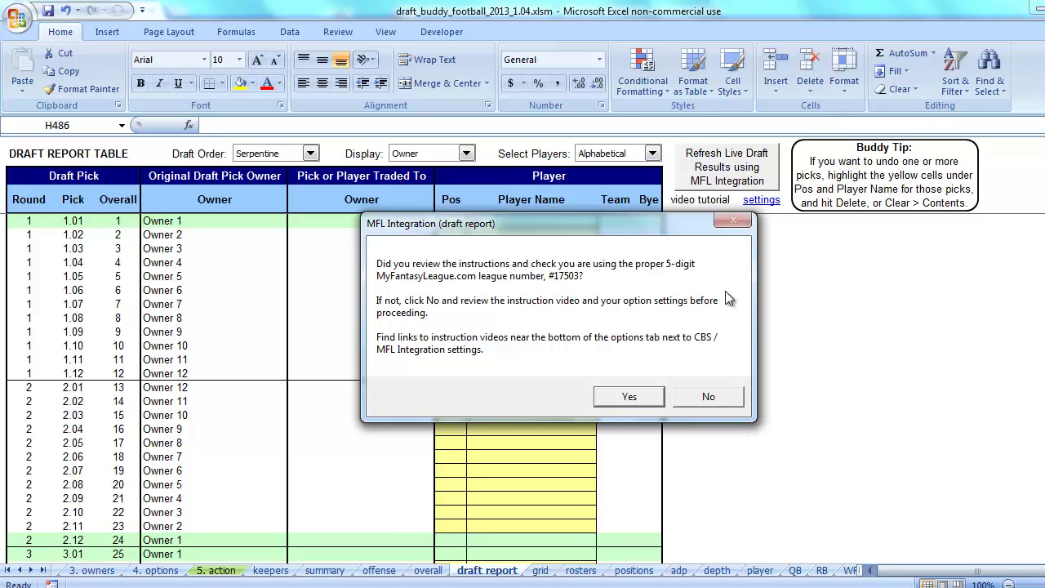
left_click(626, 395)
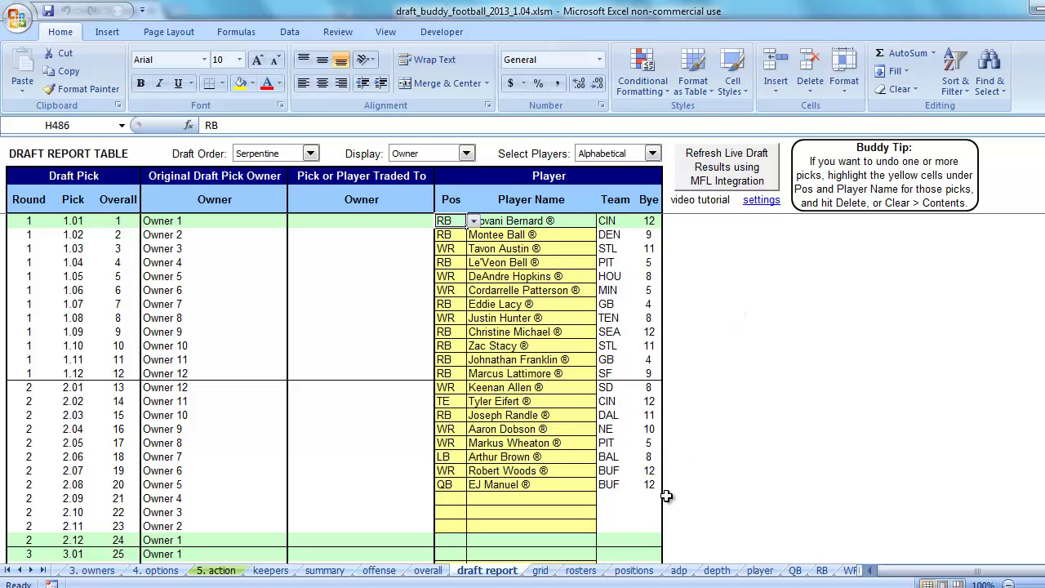
left_click(580, 569)
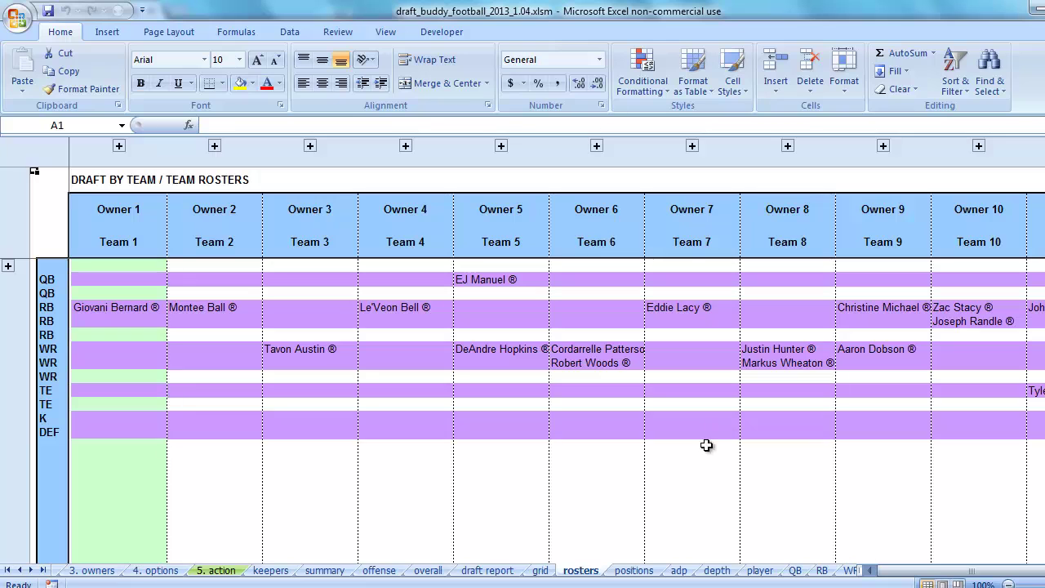
- Check Le'Veon Bell, Montee Ball and Eddie Lacy marked drafted on the offense sheet, then return to the draft report
left_click(380, 571)
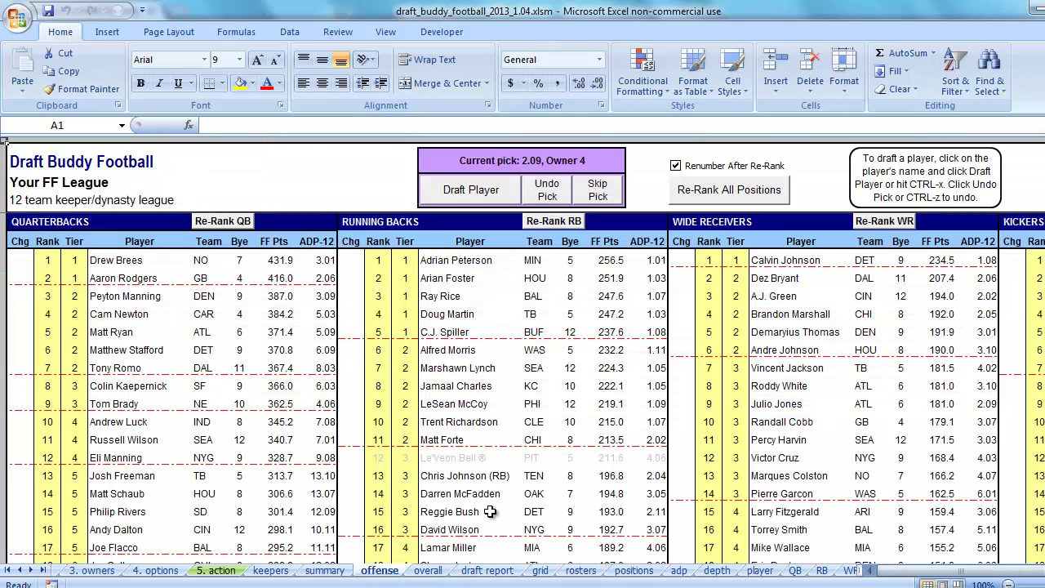
left_click(477, 455)
scroll(519, 389, "down", 4)
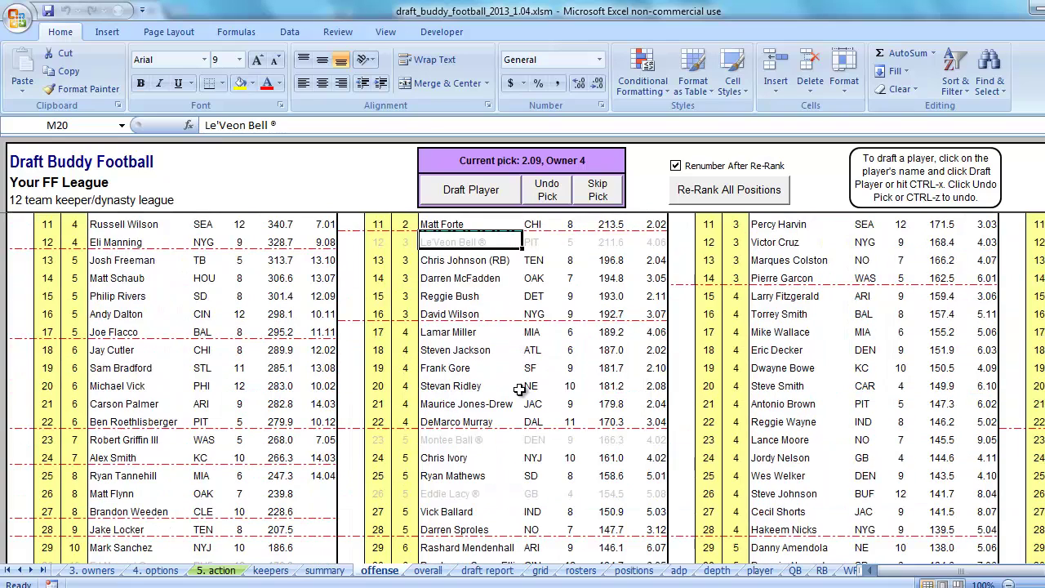
left_click(478, 442)
left_click(472, 486)
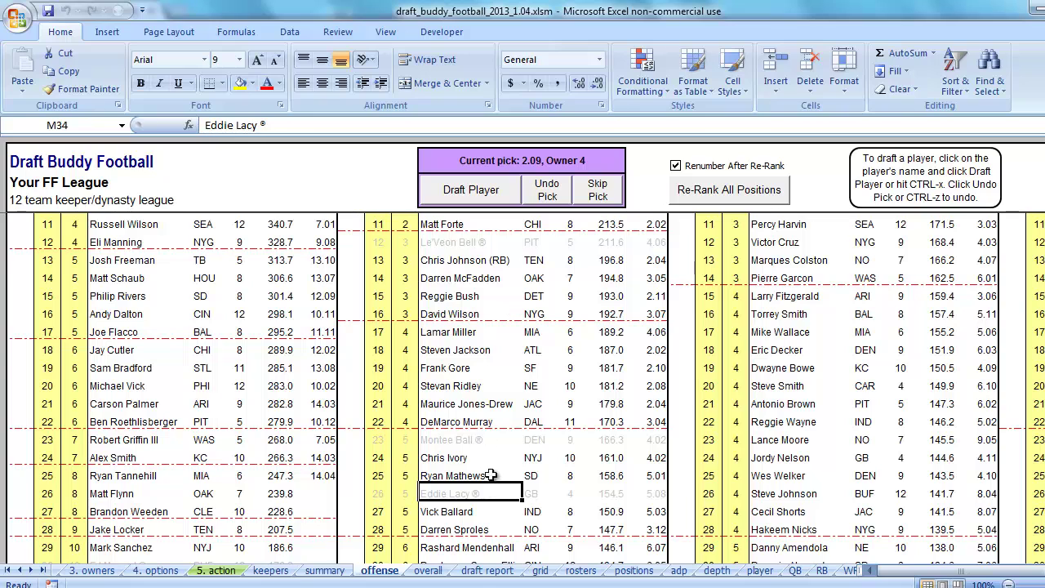
left_click(487, 569)
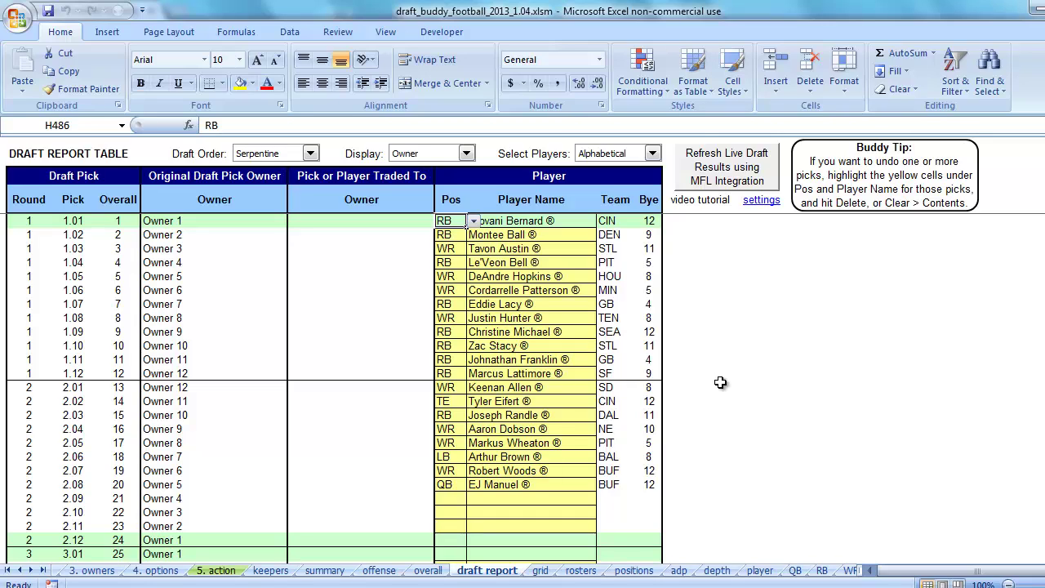
- On the offense sheet, test-draft running back Arian Foster into pick 2.09
left_click(380, 570)
scroll(491, 324, "up", 4)
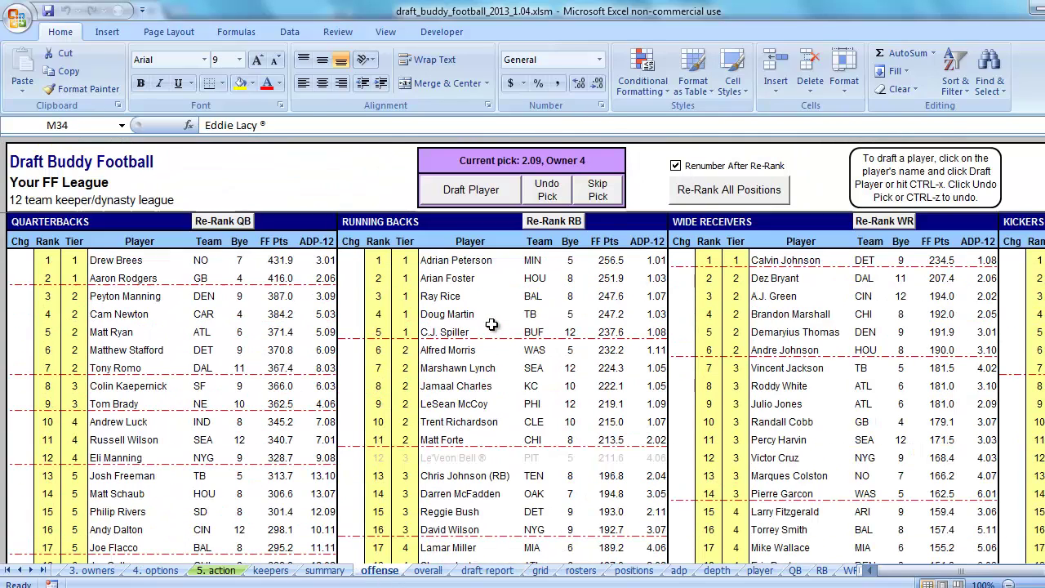
left_click(458, 262)
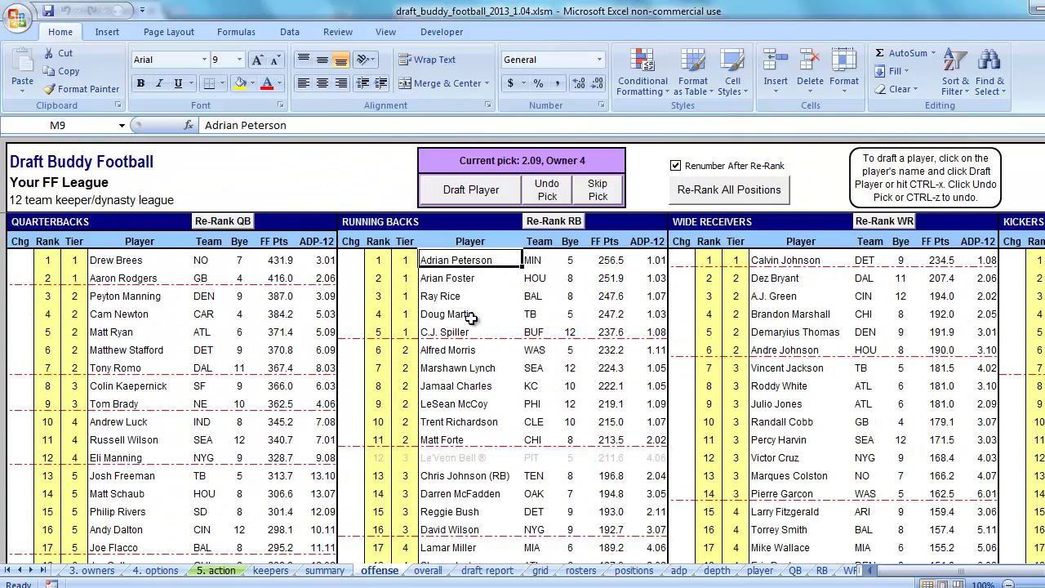
left_click(462, 278)
left_click(473, 189)
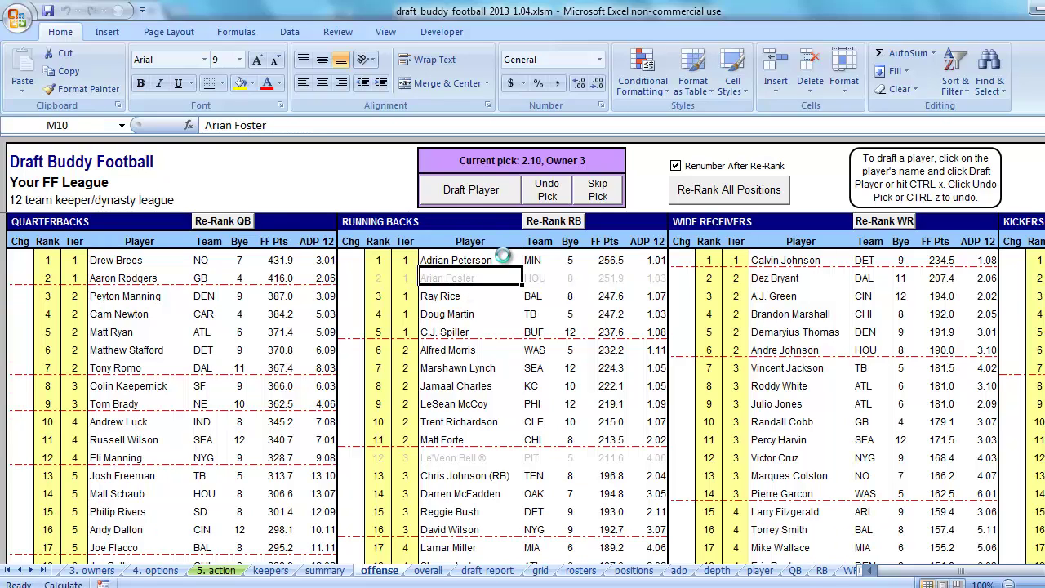
- Clear the trial Arian Foster entry from pick 2.09 on the draft report, then return to Chrome
left_click(487, 570)
left_click(512, 500)
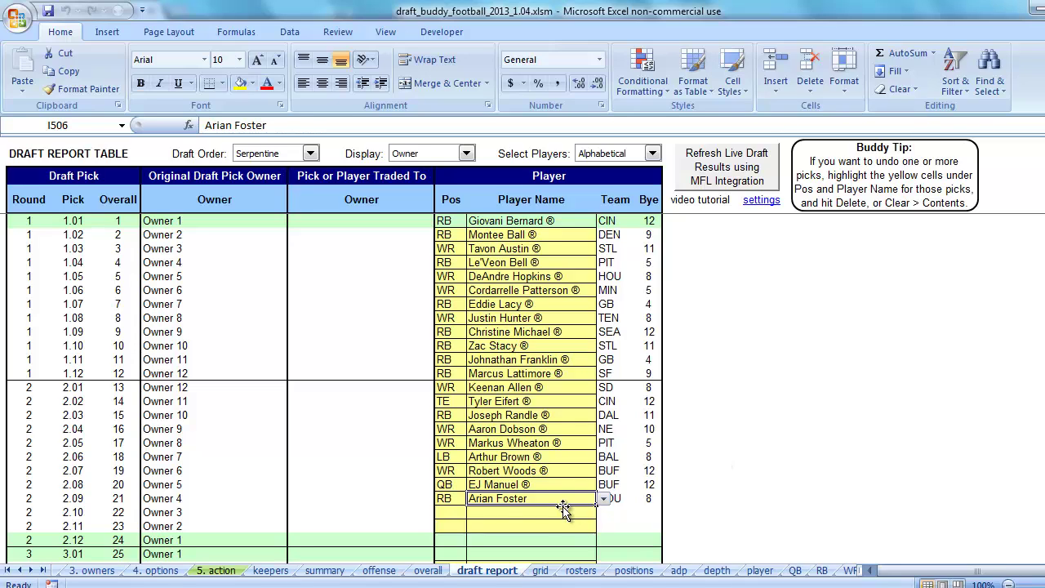
left_click_drag(447, 498, 490, 497)
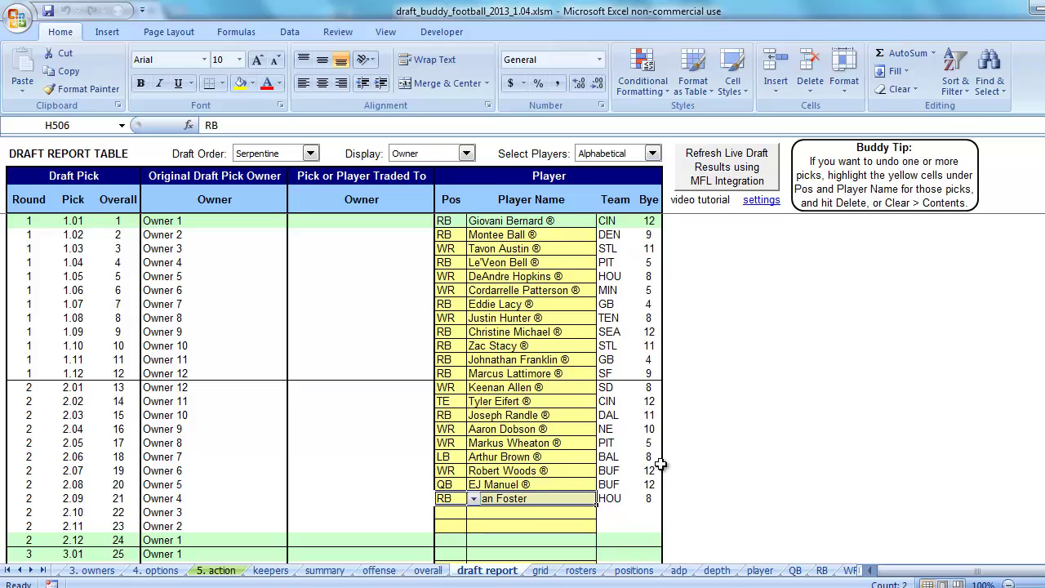
key("Delete")
left_click(714, 428)
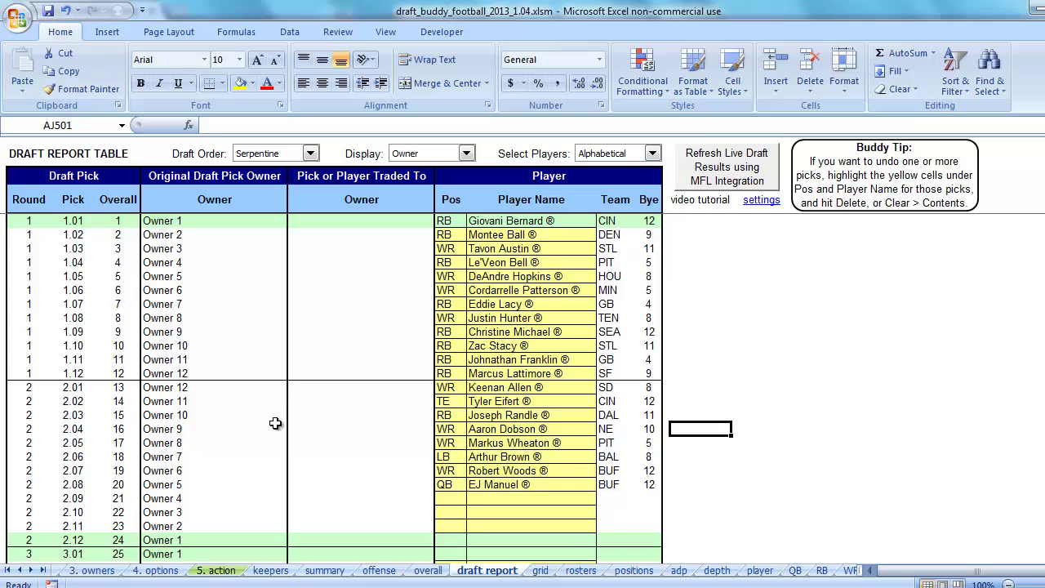
key("alt+Tab")
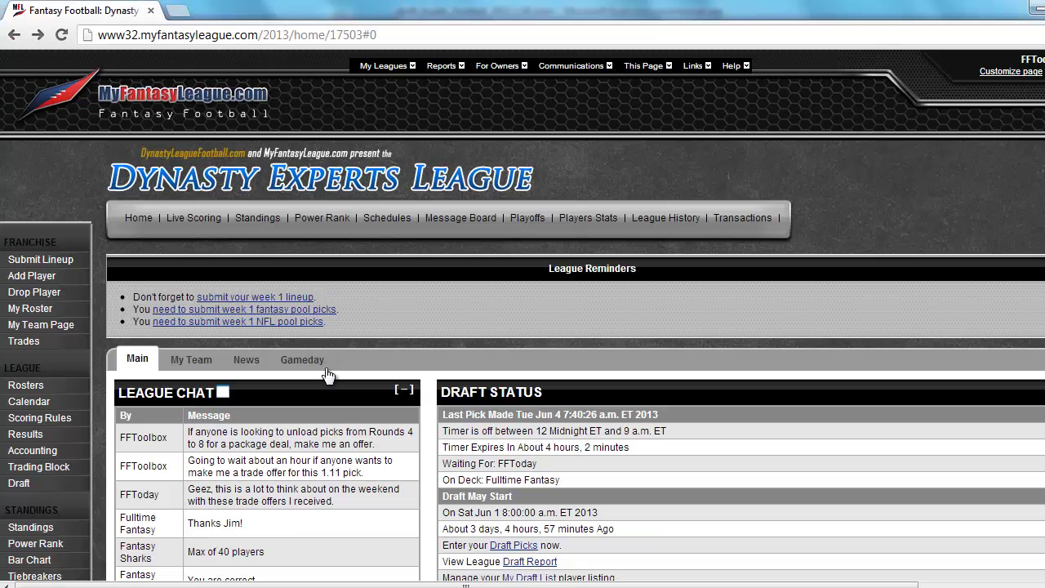
- From the league's draft results, go to FFToday's Make A Draft Pick page
left_click(43, 483)
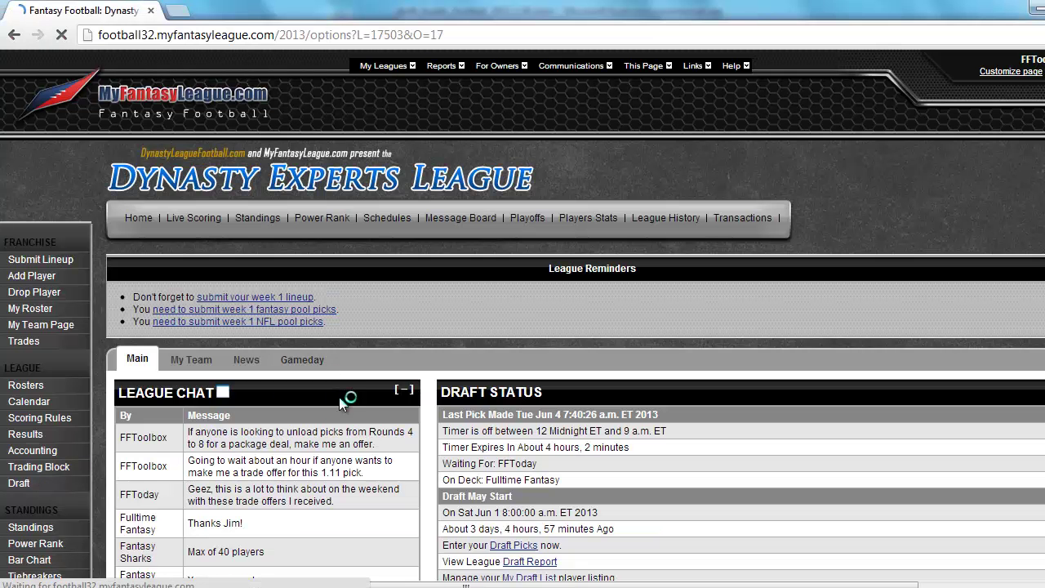
scroll(477, 345, "down", 2)
scroll(477, 345, "down", 3)
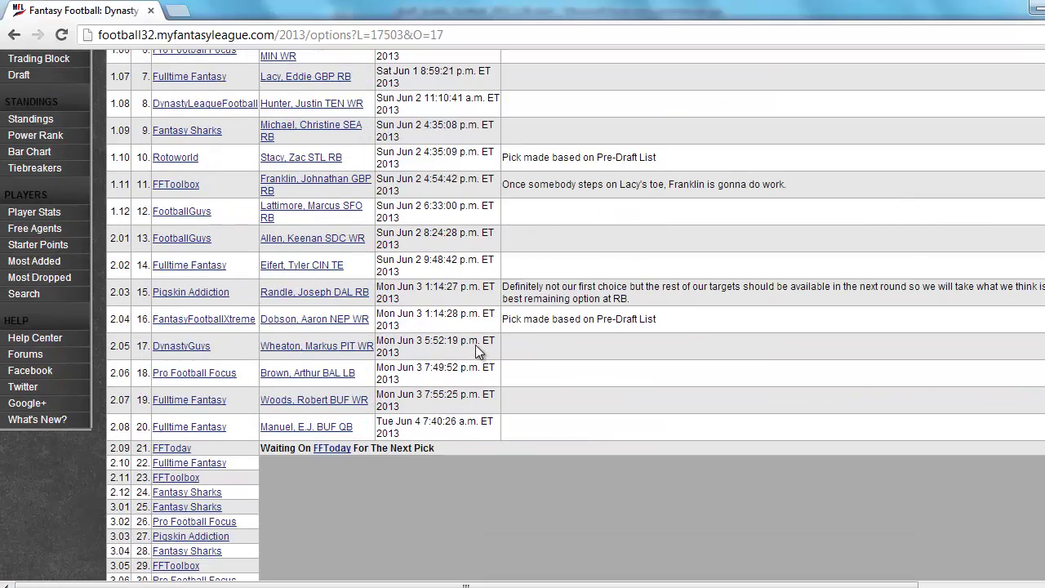
left_click(326, 447)
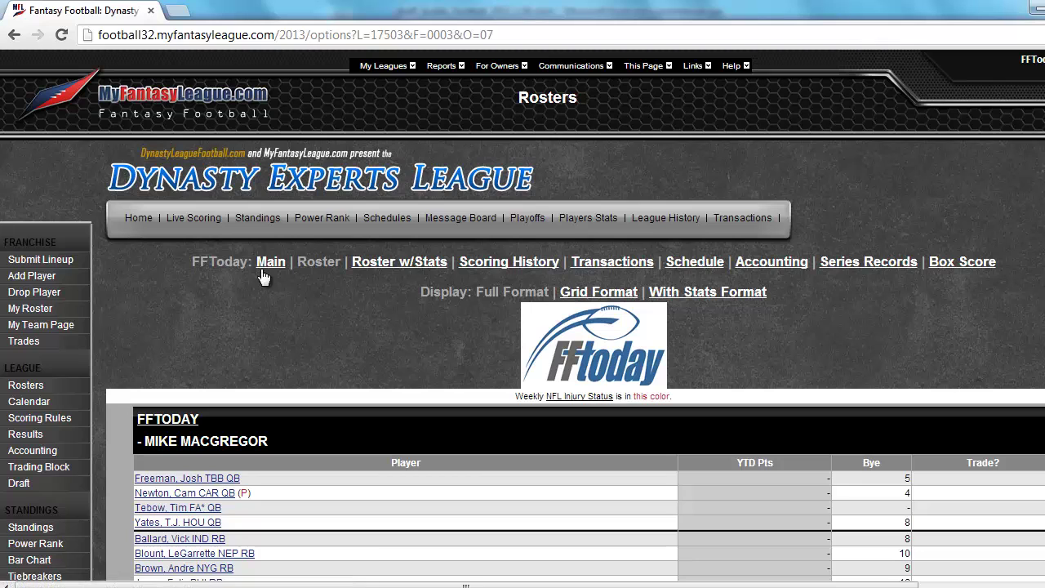
left_click(271, 262)
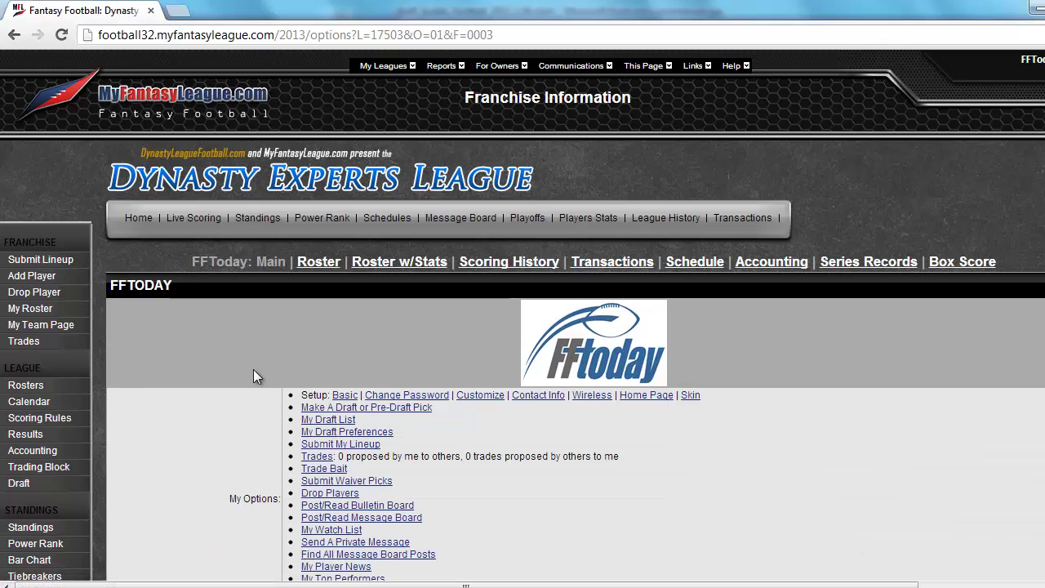
left_click(345, 409)
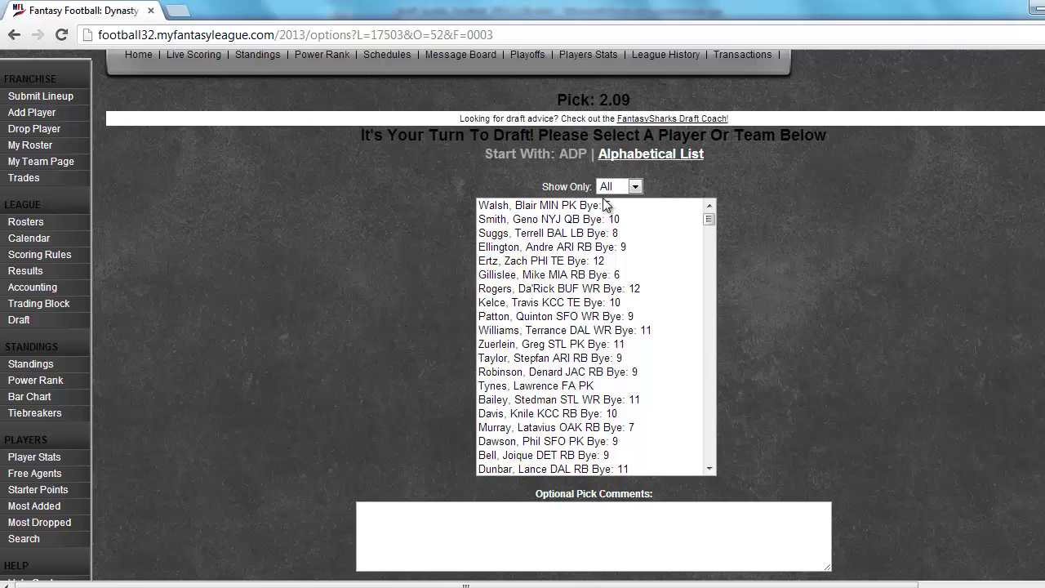
- Filter players to STL, draft Stedman Bailey, and return to the draft results
left_click(633, 187)
left_click_drag(633, 237, 635, 388)
left_click(610, 411)
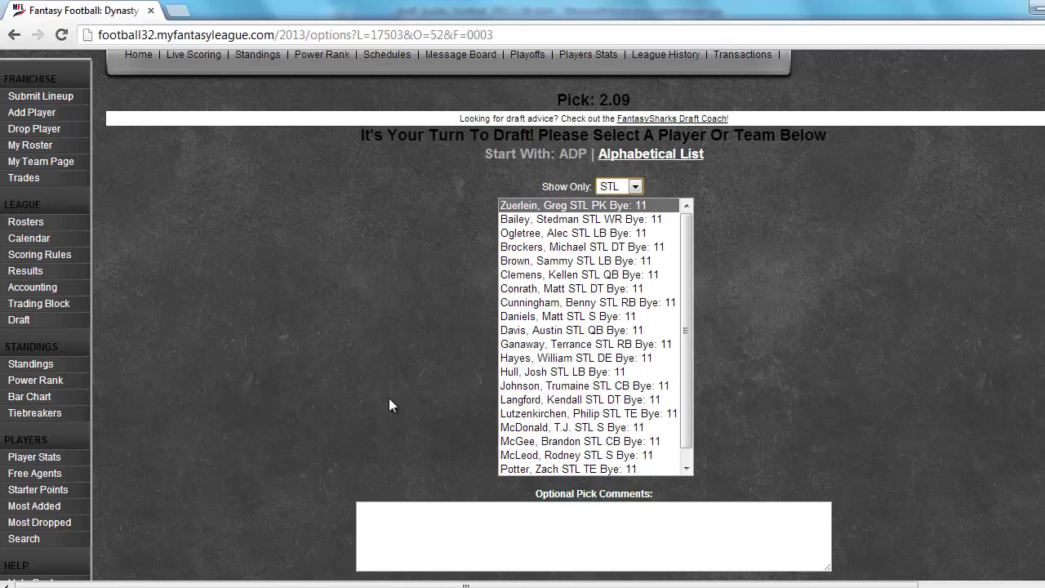
left_click(536, 219)
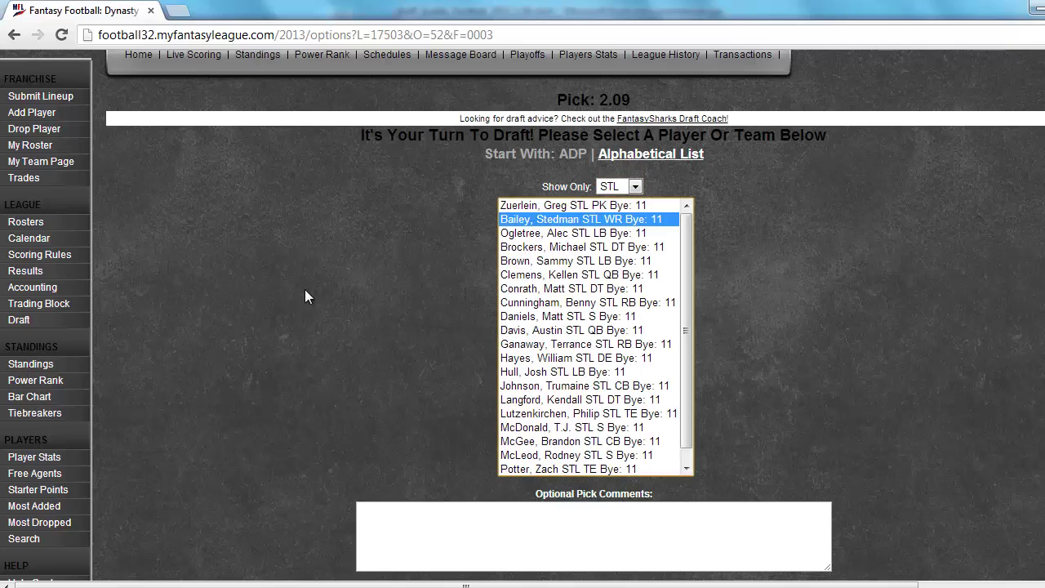
scroll(277, 323, "down", 1)
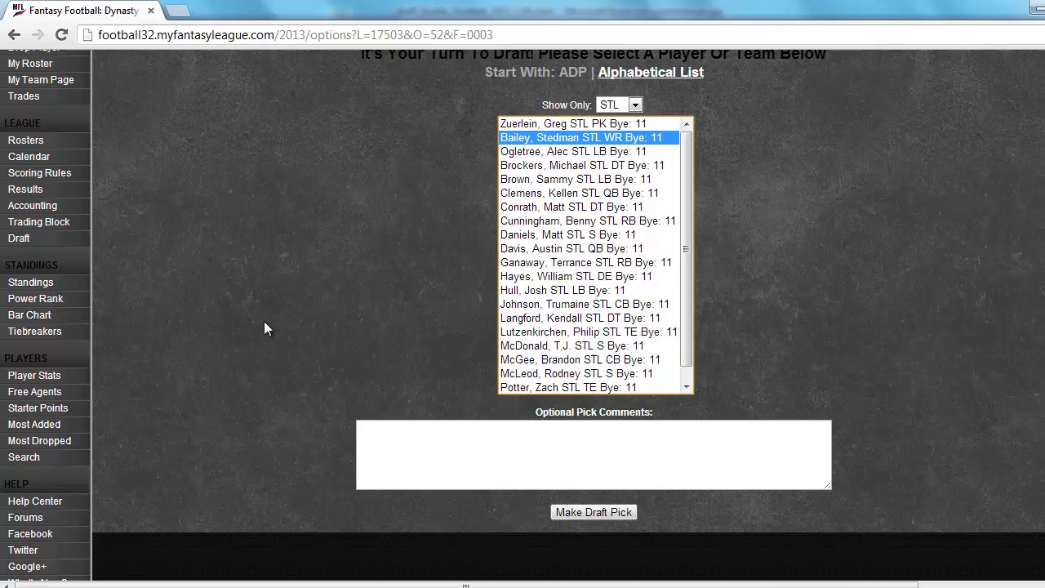
left_click(602, 512)
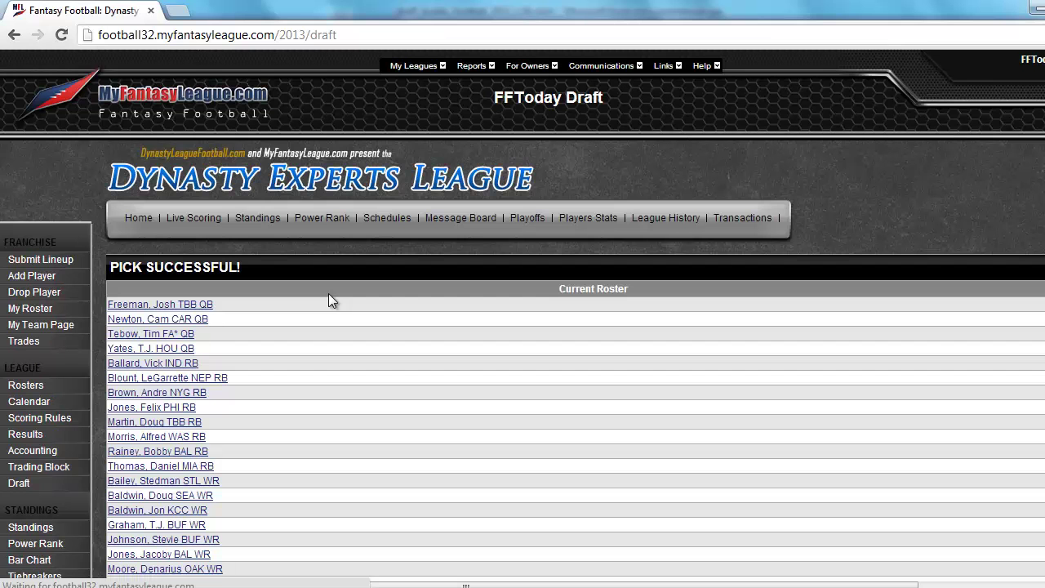
scroll(333, 326, "down", 1)
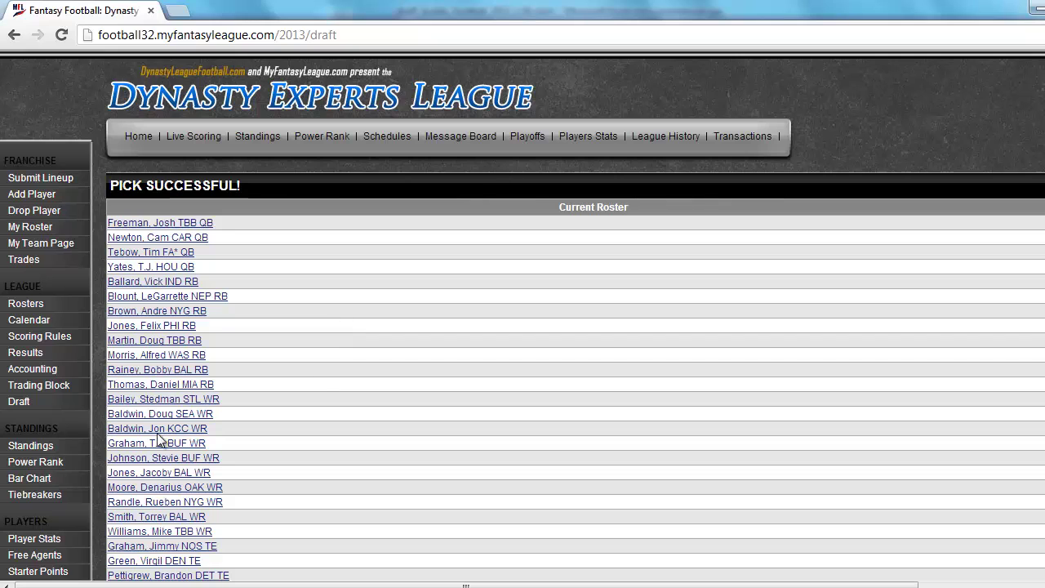
left_click(19, 400)
- Check that pick 2.09 in the draft results shows Stedman Bailey, then return to Excel
scroll(576, 336, "down", 5)
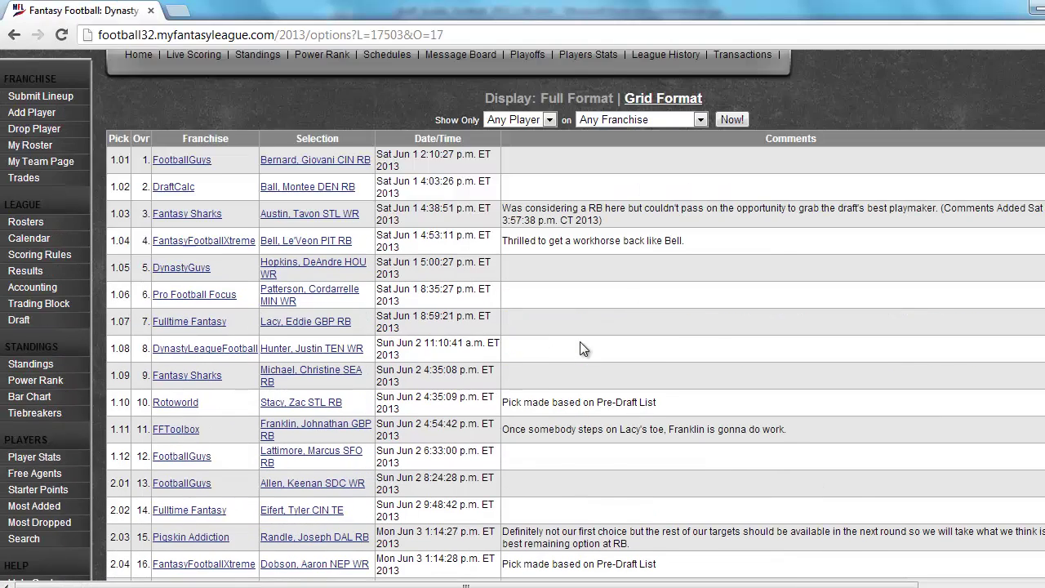
scroll(579, 341, "down", 1)
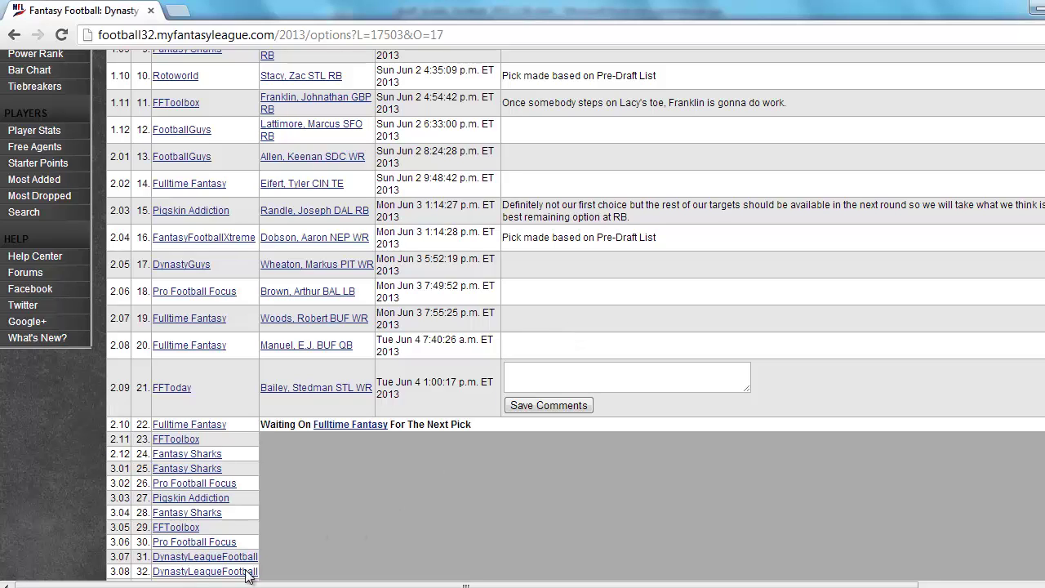
key("alt+Tab")
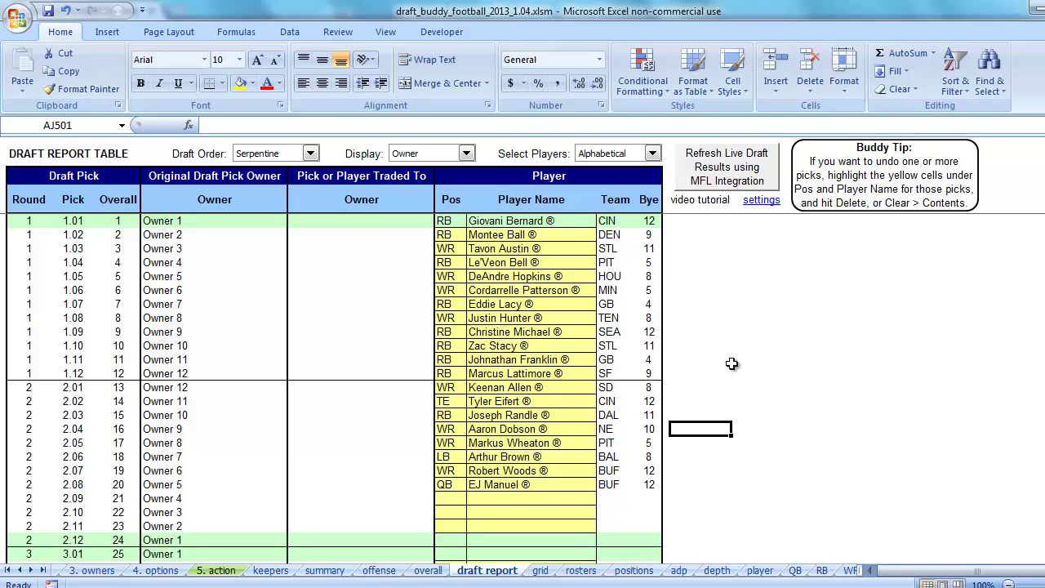
- Refresh live MFL draft results so pick 2.09 shows Stedman Bailey (WR, STL, bye 11)
left_click(727, 160)
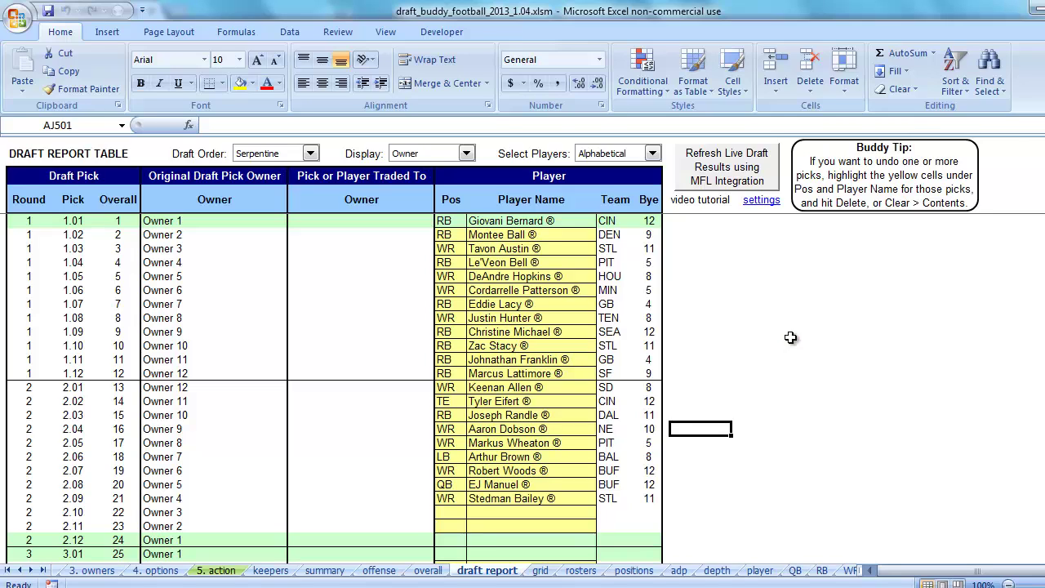
left_click(551, 495)
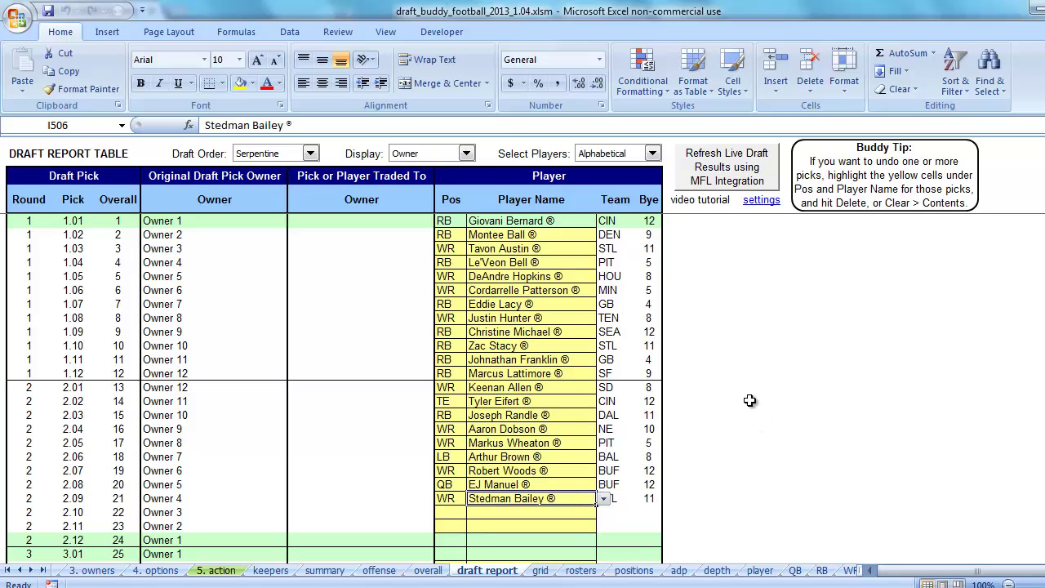